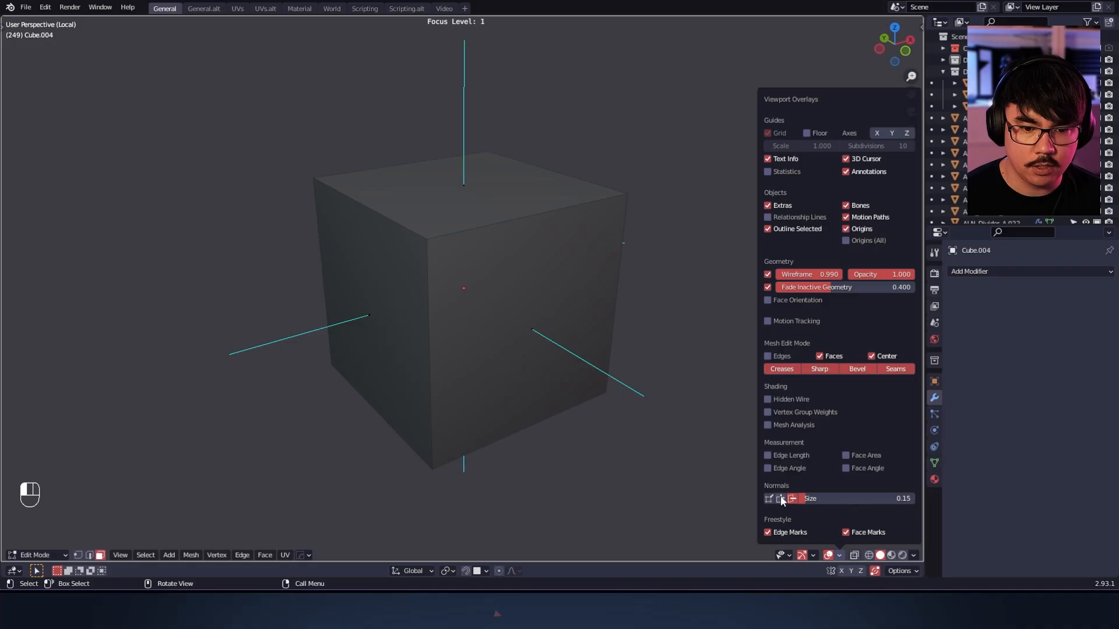
# Display the cube's split normals at its corners alongside the face normals.
pyautogui.click(780, 499)
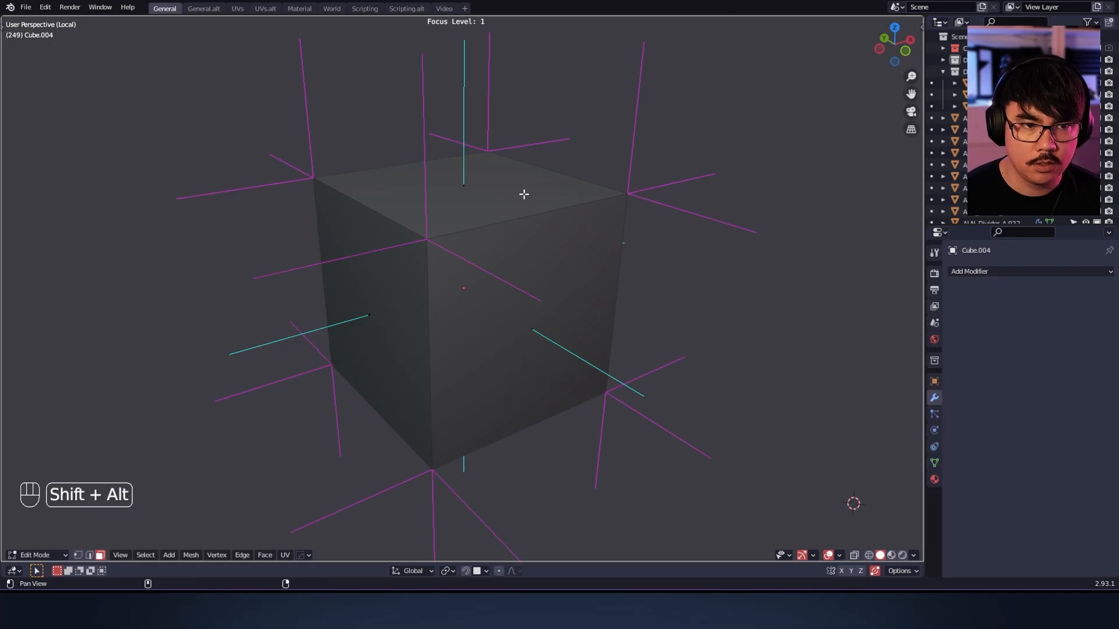
pyautogui.keyDown('alt'); pyautogui.moveTo(523, 194); pyautogui.dragTo(527, 262, button='middle'); pyautogui.keyUp('alt')
pyautogui.moveTo(527, 262)
pyautogui.keyDown('alt'); pyautogui.keyDown('shift'); pyautogui.mouseDown(button='middle')
pyautogui.moveTo(519, 257)
pyautogui.moveTo(563, 306)
pyautogui.moveTo(647, 305)
pyautogui.moveTo(563, 236)
pyautogui.moveTo(523, 251)
pyautogui.mouseUp(button='middle'); pyautogui.keyUp('shift'); pyautogui.keyUp('alt')
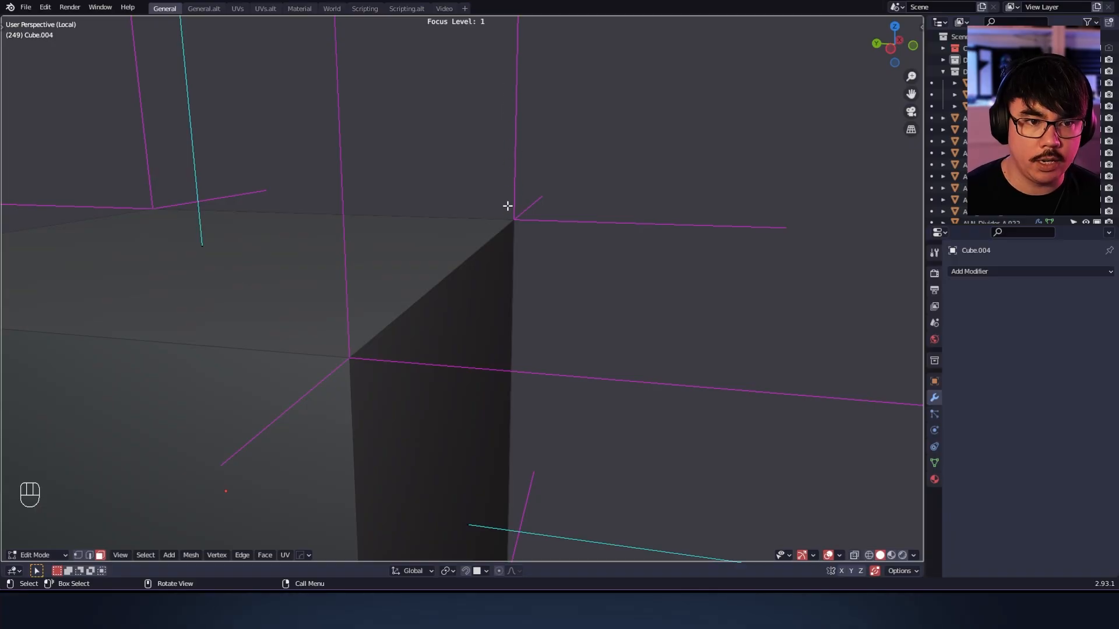
pyautogui.keyDown('alt'); pyautogui.moveTo(535, 214); pyautogui.dragTo(468, 261, button='middle'); pyautogui.keyUp('alt')
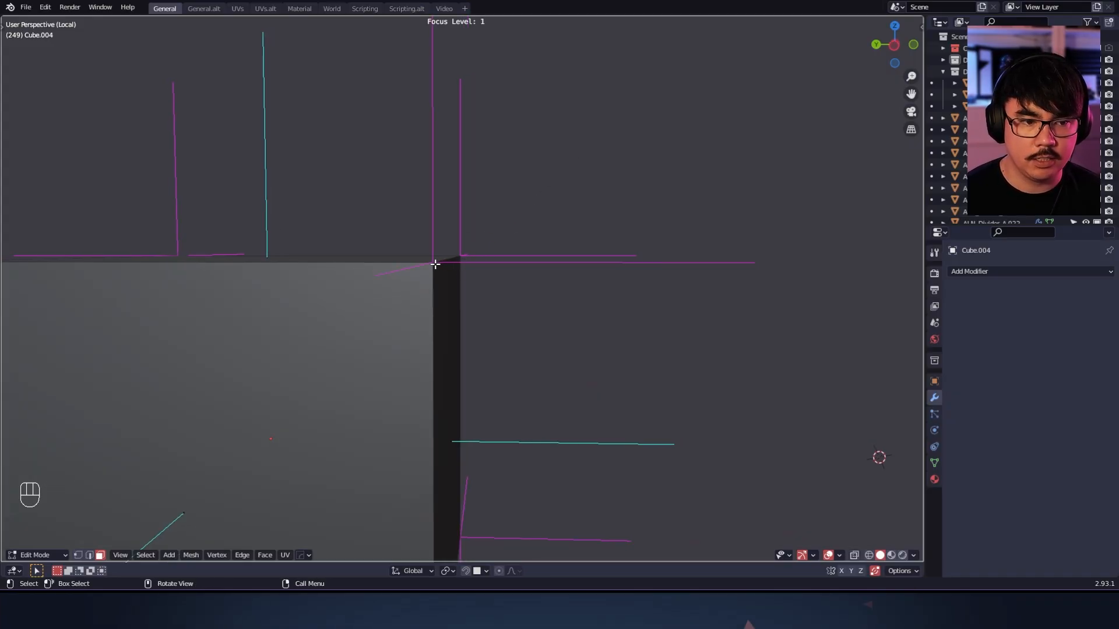
pyautogui.moveTo(641, 282)
pyautogui.keyDown('alt'); pyautogui.keyDown('shift'); pyautogui.mouseDown(button='middle')
pyautogui.moveTo(689, 275)
pyautogui.moveTo(677, 267)
pyautogui.mouseUp(button='middle'); pyautogui.keyUp('shift'); pyautogui.keyUp('alt')
# Select the whole cube, turn on Auto Smooth and raise the Auto Smooth angle so that all its edges shade smooth.
pyautogui.press('Tab')
pyautogui.press('a')
pyautogui.press('`')
pyautogui.press('a')
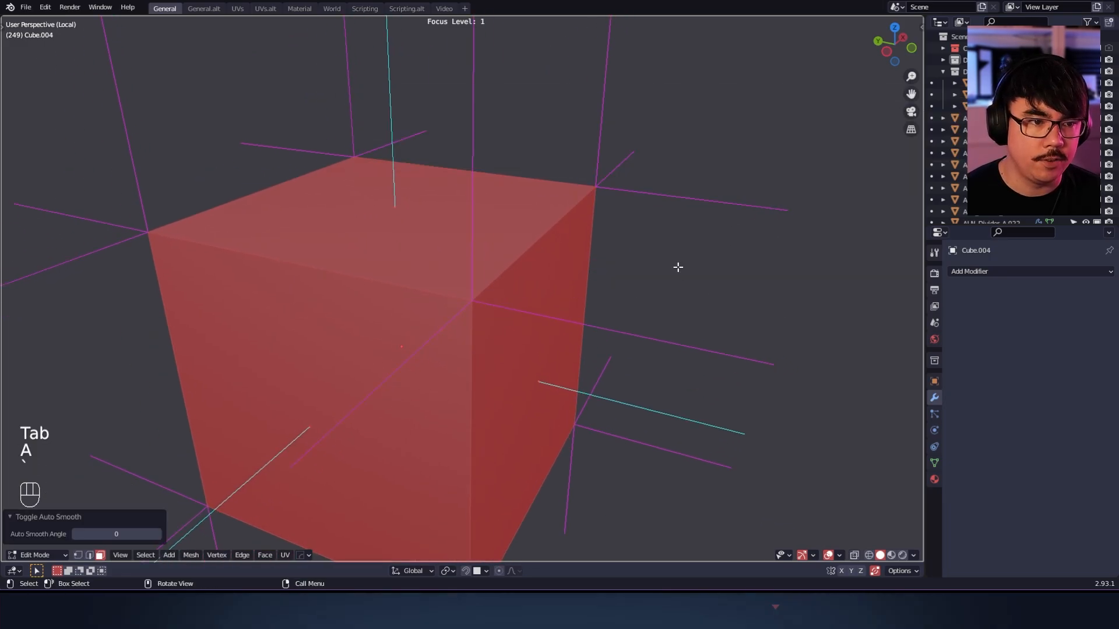
pyautogui.press('s')
pyautogui.rightClick(677, 267)
pyautogui.press('`')
pyautogui.press('s')
pyautogui.rightClick(706, 252)
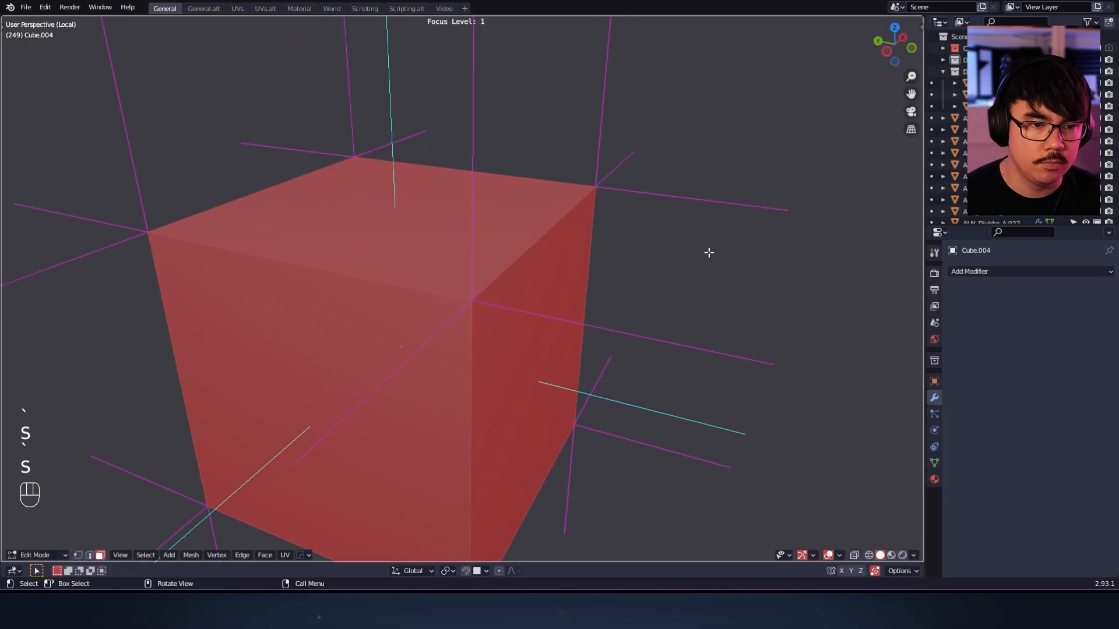
pyautogui.press('`')
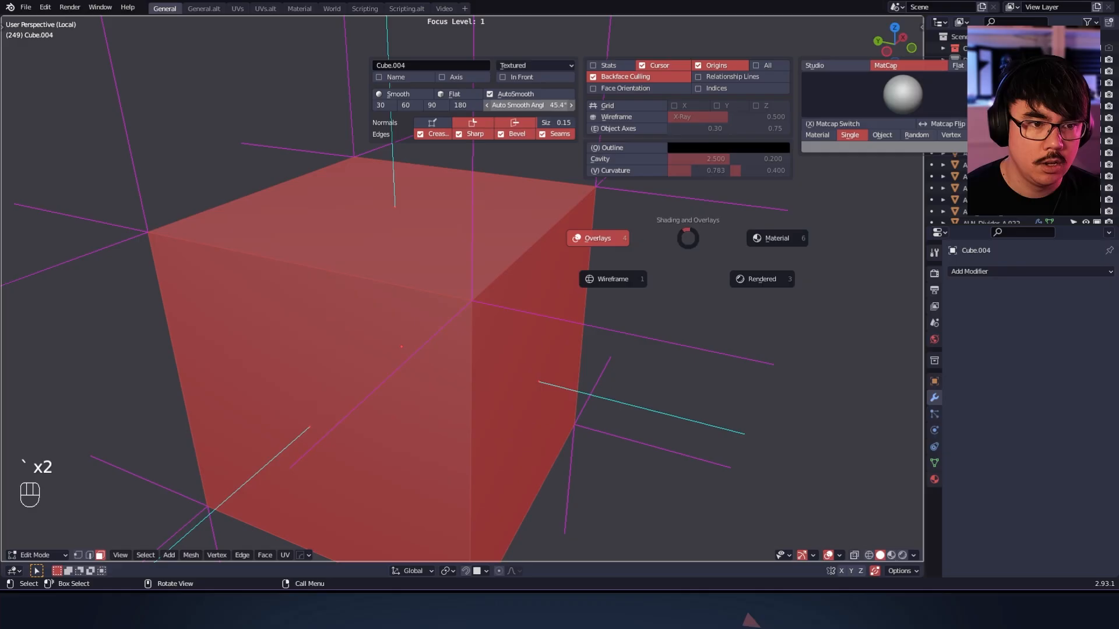
pyautogui.moveTo(562, 105); pyautogui.dragTo(588, 104)
pyautogui.moveTo(673, 135)
pyautogui.keyDown('ctrl'); pyautogui.keyDown('alt'); pyautogui.mouseDown(button='middle')
pyautogui.moveTo(682, 150)
pyautogui.moveTo(609, 185)
pyautogui.moveTo(640, 225)
pyautogui.moveTo(594, 244)
pyautogui.mouseUp(button='middle'); pyautogui.keyUp('alt'); pyautogui.keyUp('ctrl')
# Compare the smooth-shaded cube in object mode and edit mode, examining the normal directions at its corners.
pyautogui.press('Tab')
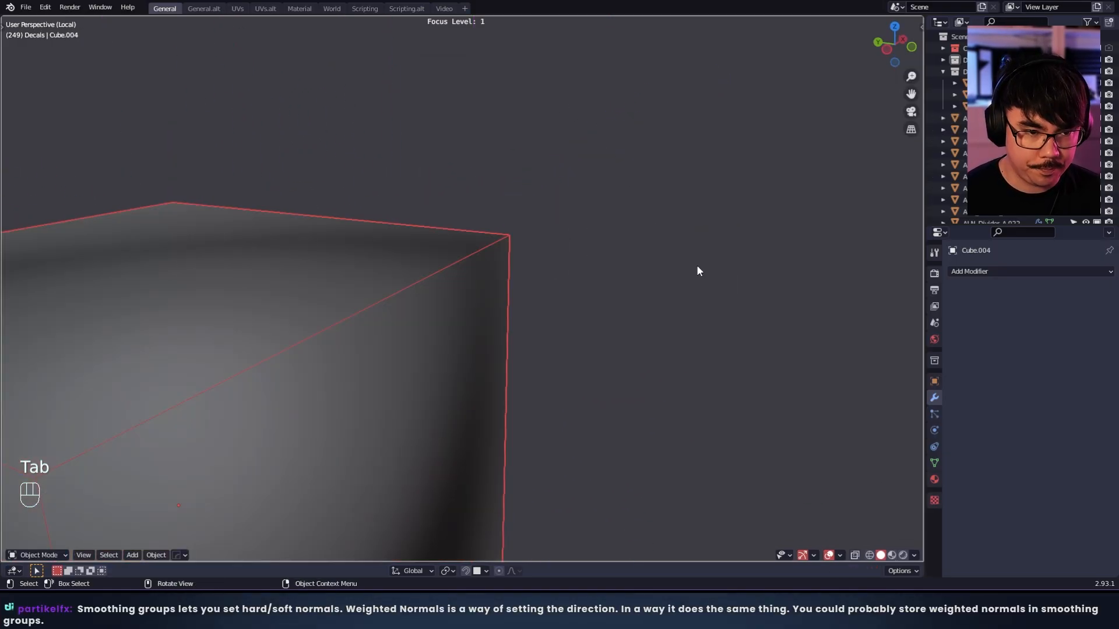
pyautogui.keyDown('alt'); pyautogui.moveTo(535, 297); pyautogui.dragTo(475, 248, button='middle'); pyautogui.keyUp('alt')
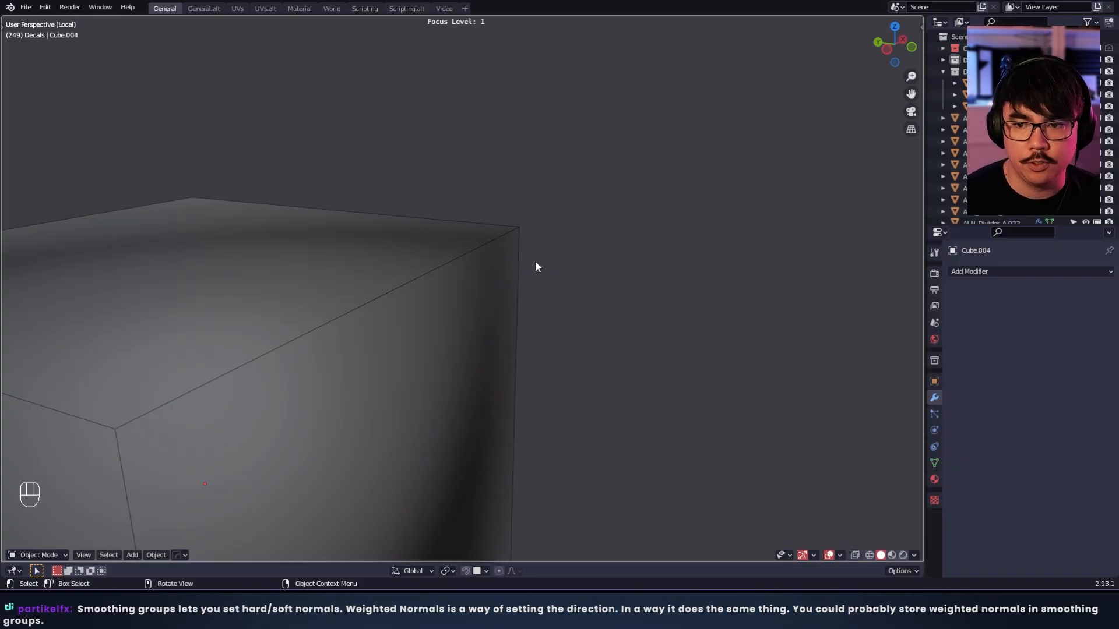
pyautogui.press('Tab')
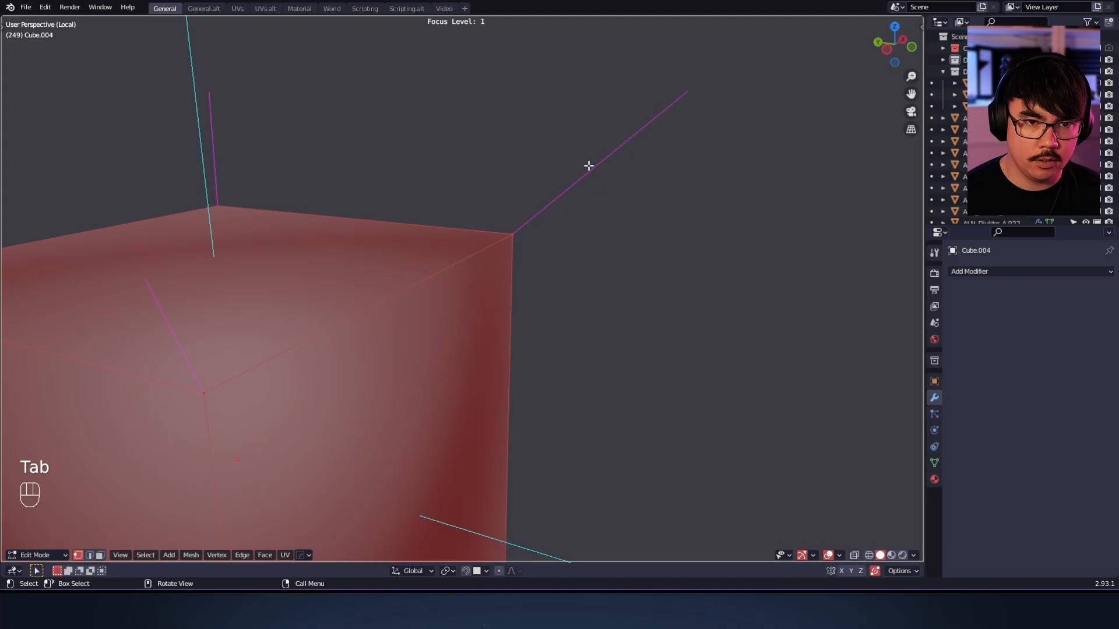
pyautogui.keyDown('ctrl'); pyautogui.keyDown('alt'); pyautogui.moveTo(731, 55); pyautogui.dragTo(542, 255); pyautogui.keyUp('alt'); pyautogui.keyUp('ctrl')
pyautogui.keyDown('alt'); pyautogui.moveTo(443, 268); pyautogui.dragTo(416, 248); pyautogui.keyUp('alt')
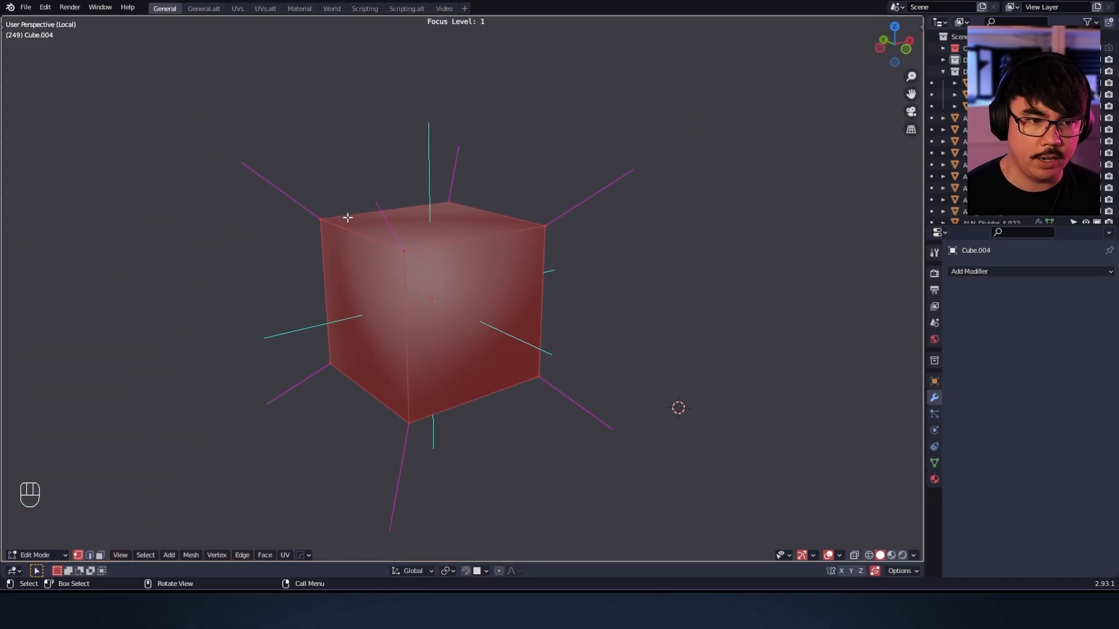
pyautogui.press('Tab')
pyautogui.keyDown('alt'); pyautogui.moveTo(718, 182); pyautogui.dragTo(661, 228); pyautogui.keyUp('alt')
pyautogui.press('Tab')
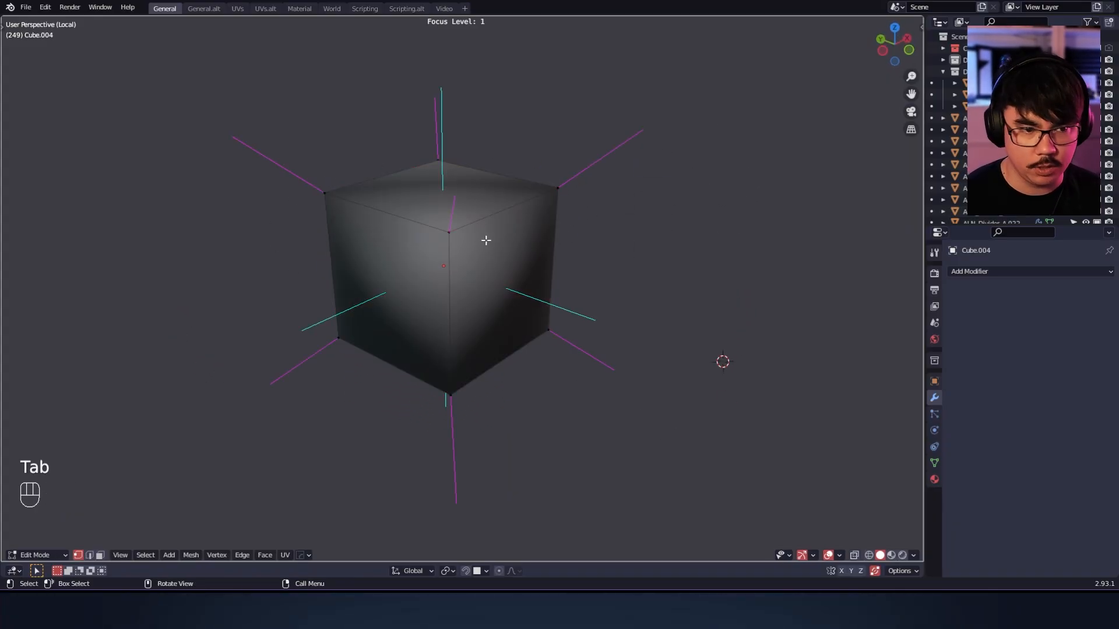
# Add one horizontal loop cut around the middle of the cube.
pyautogui.keyDown('alt'); pyautogui.moveTo(591, 249); pyautogui.dragTo(586, 215); pyautogui.keyUp('alt')
pyautogui.press('2')
pyautogui.hotkey('ctrl', 'r')
pyautogui.click(558, 258)
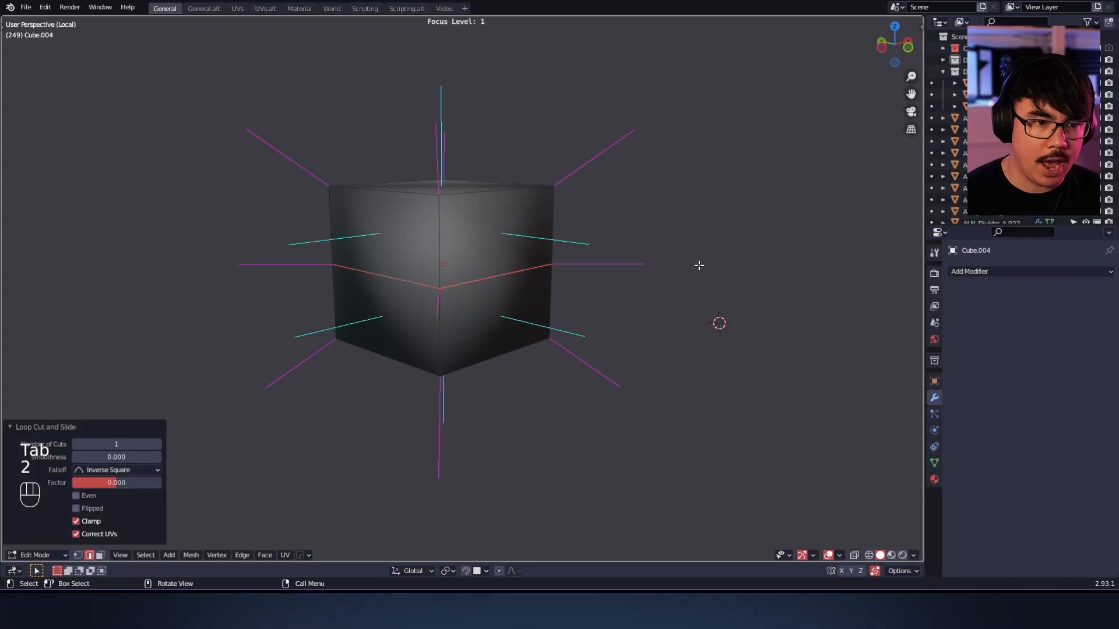
pyautogui.press('s')
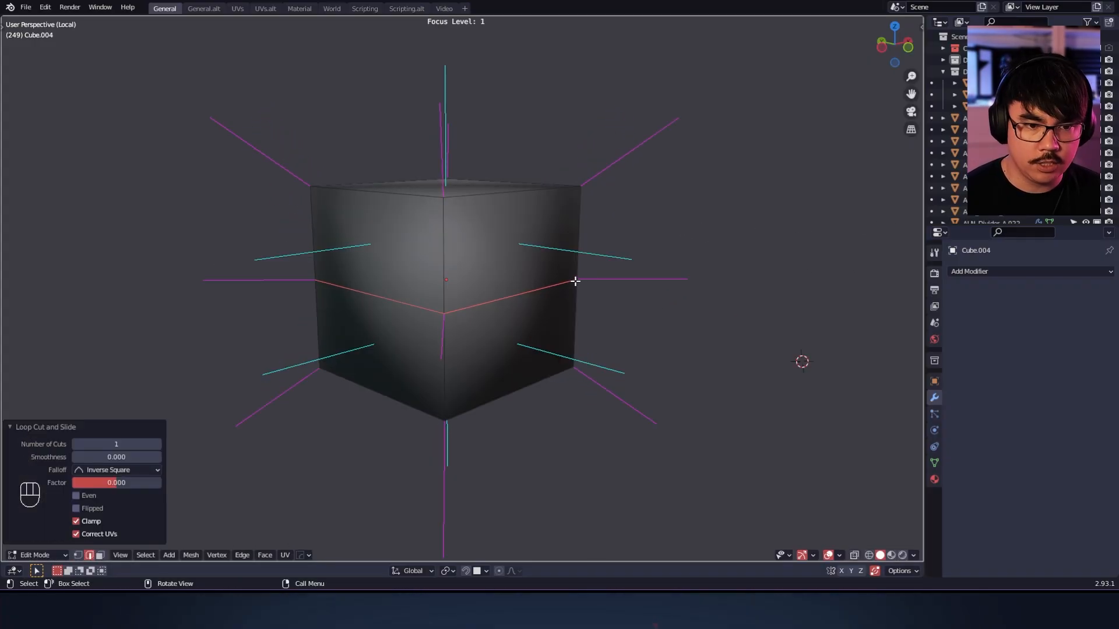
# Examine the upper and lower side faces of the divided cube by selecting them one after another.
pyautogui.keyDown('alt'); pyautogui.moveTo(495, 305); pyautogui.dragTo(503, 262); pyautogui.keyUp('alt')
pyautogui.click(503, 262)
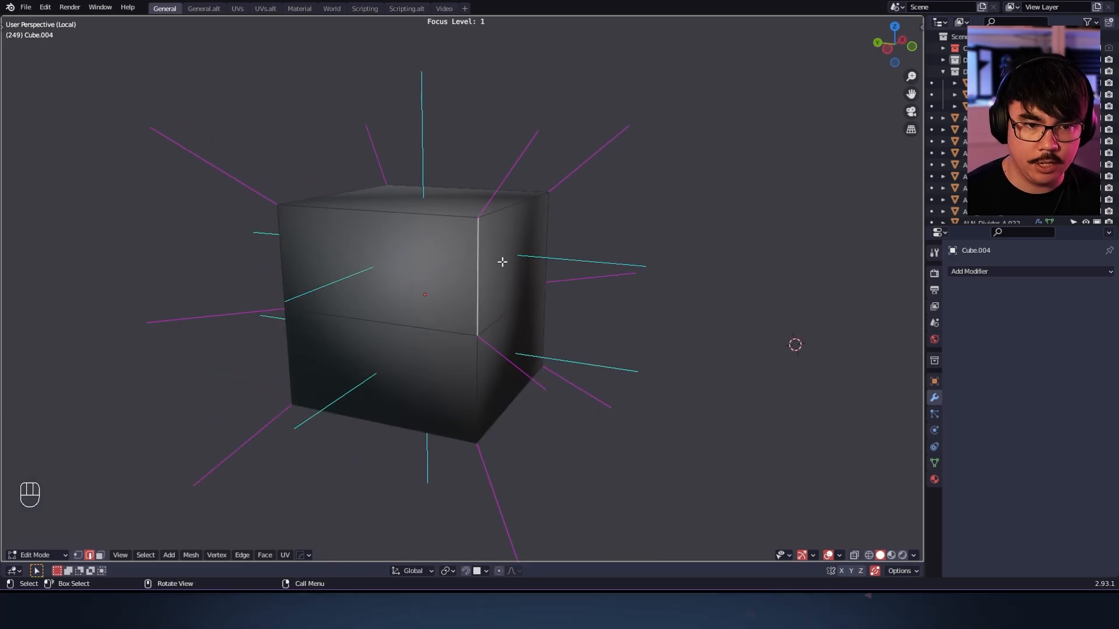
pyautogui.press('Tab')
pyautogui.click(526, 257)
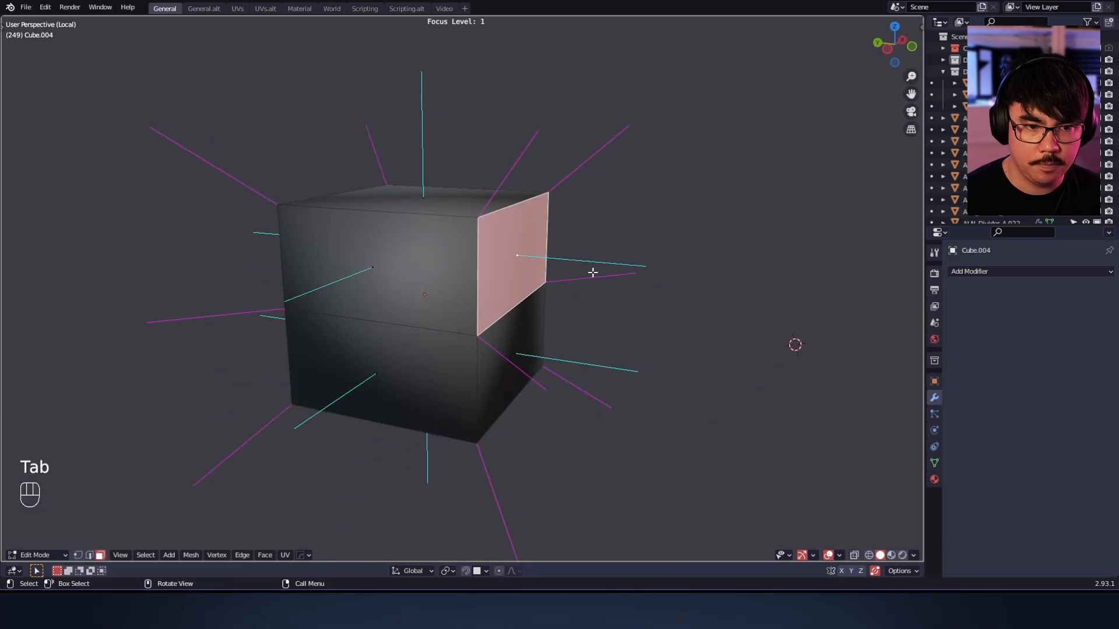
pyautogui.press('Tab')
pyautogui.press('Tab')
pyautogui.click(514, 324)
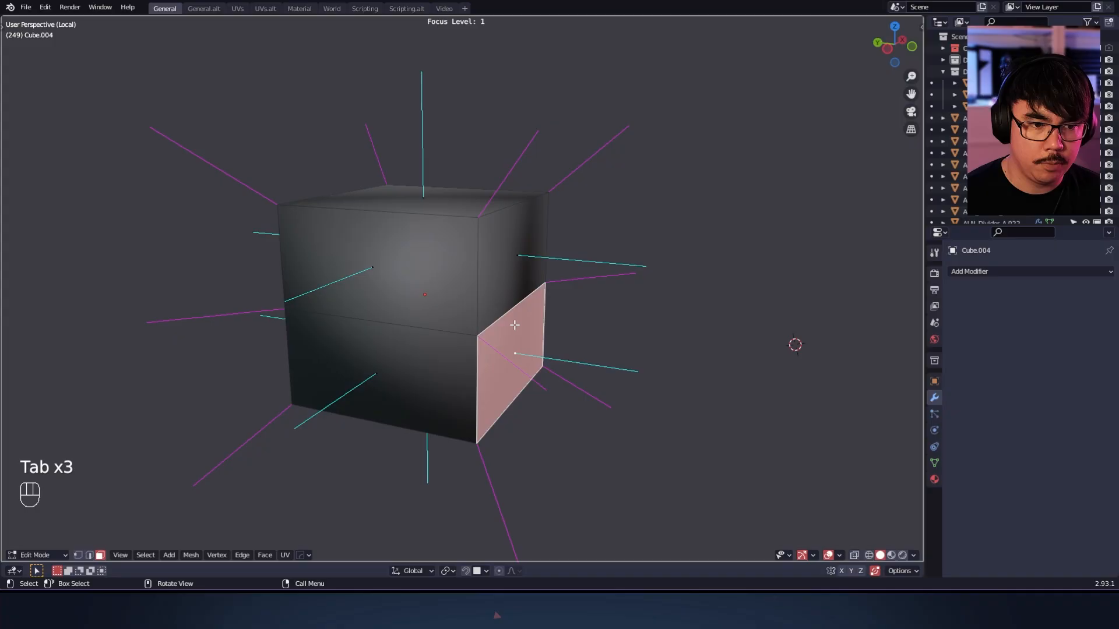
pyautogui.click(378, 278)
pyautogui.click(399, 351)
pyautogui.click(527, 311)
pyautogui.keyDown('alt'); pyautogui.moveTo(641, 327); pyautogui.dragTo(621, 321); pyautogui.keyUp('alt')
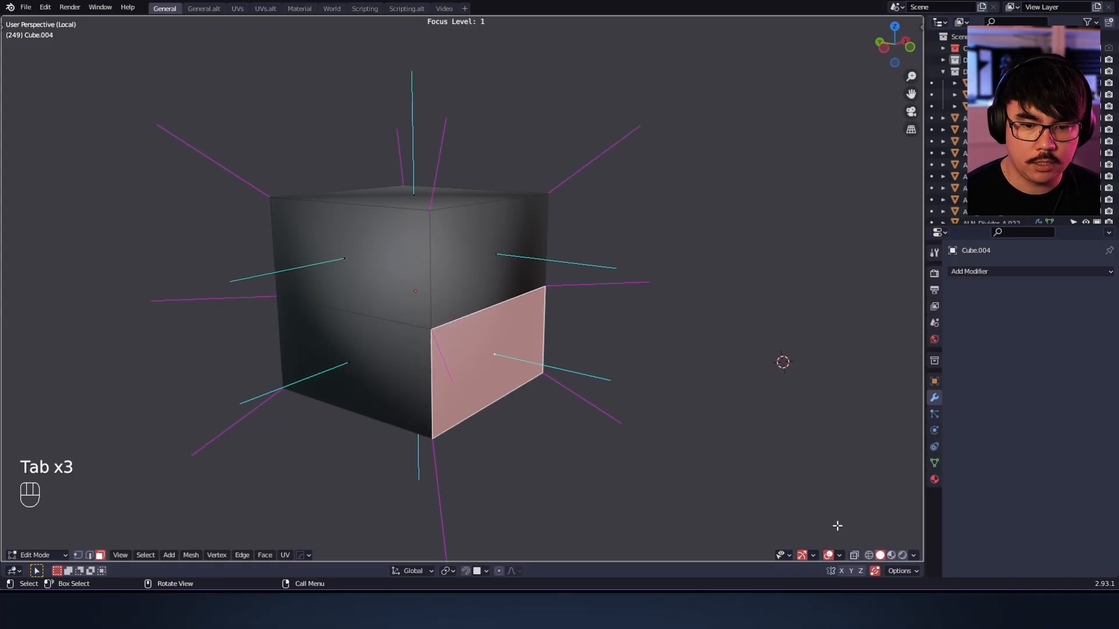
# Hide the face normals so that only the split normals are displayed.
pyautogui.click(839, 555)
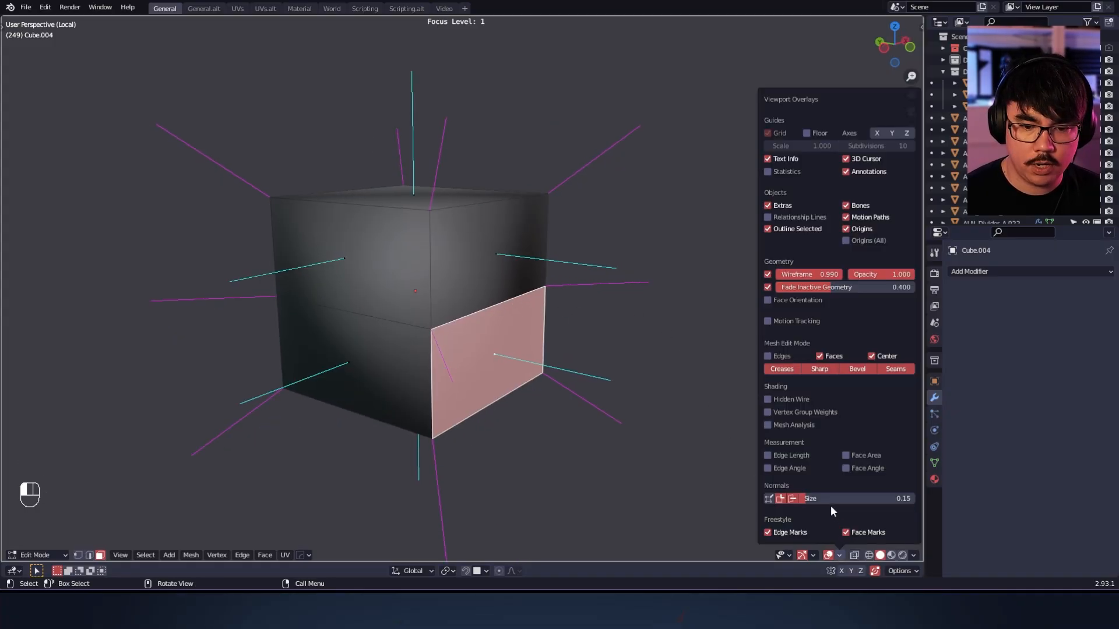
pyautogui.click(792, 499)
pyautogui.click(613, 371)
pyautogui.keyDown('alt'); pyautogui.keyDown('shift'); pyautogui.moveTo(612, 372); pyautogui.dragTo(587, 379); pyautogui.keyUp('shift'); pyautogui.keyUp('alt')
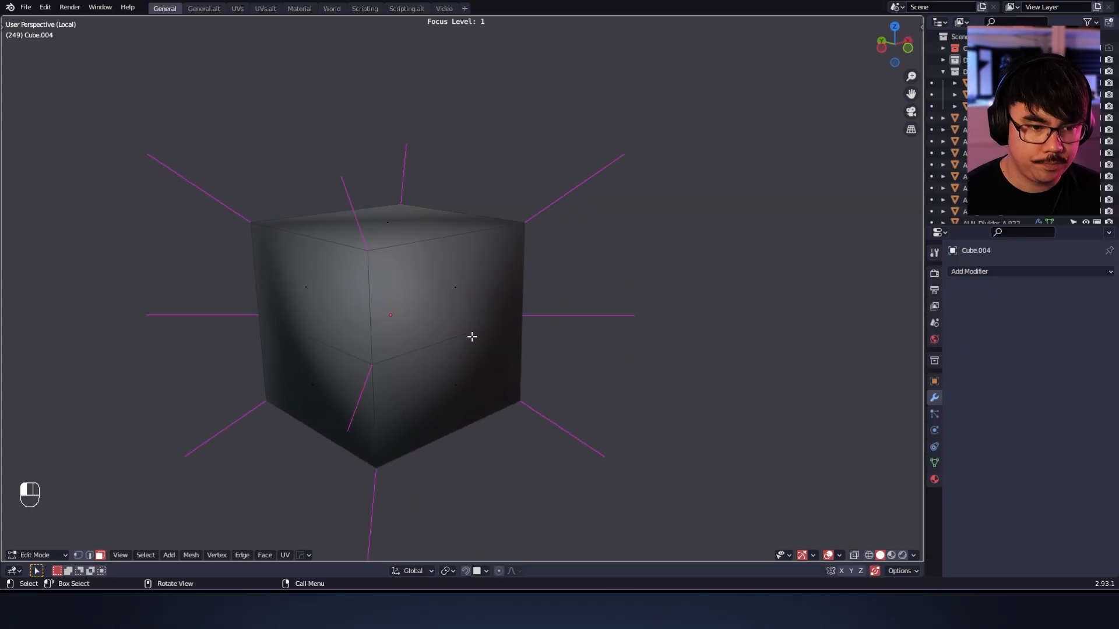
# Dissolve the horizontal edge loop around the middle of the cube.
pyautogui.click(472, 338)
pyautogui.press('Tab')
pyautogui.doubleClick(473, 354)
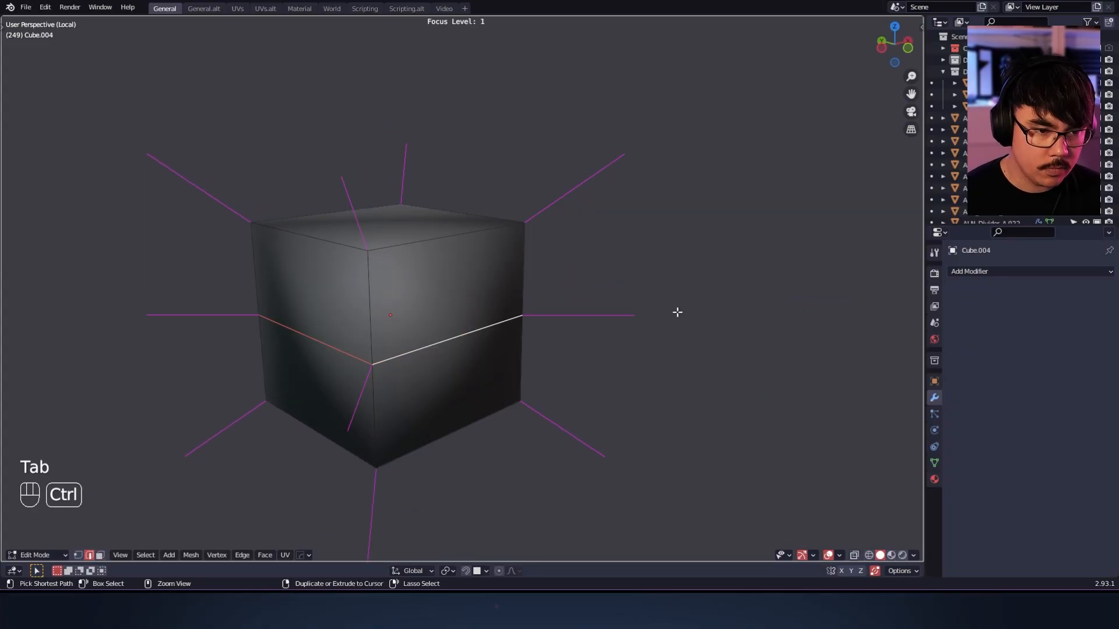
pyautogui.hotkey('ctrl', 'x')
pyautogui.keyDown('alt'); pyautogui.moveTo(699, 313); pyautogui.dragTo(679, 294, button='middle'); pyautogui.keyUp('alt')
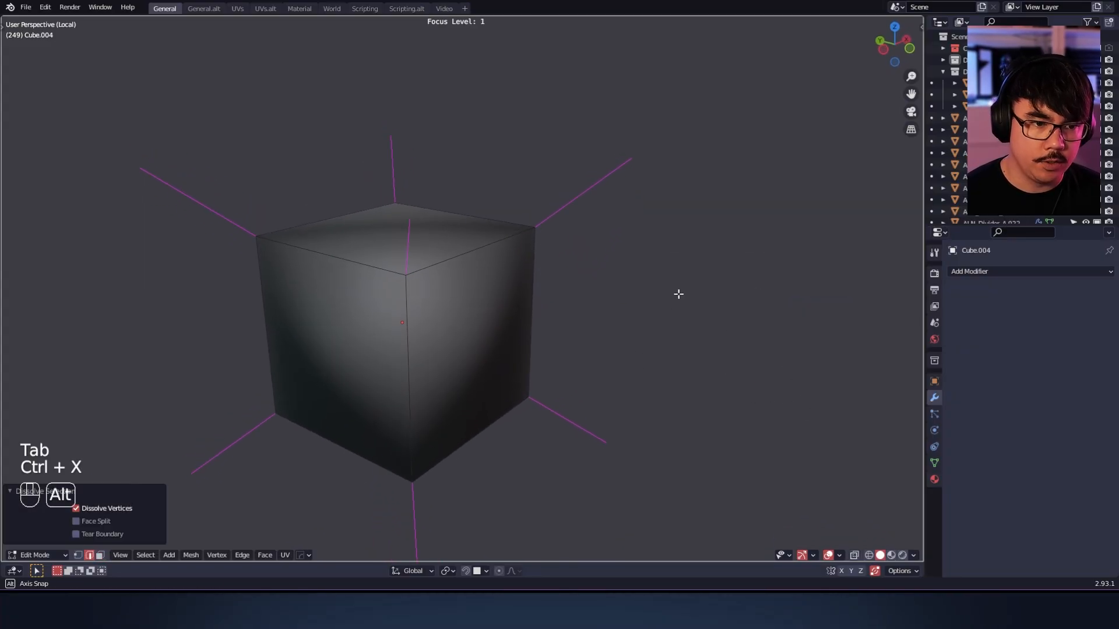
pyautogui.keyDown('alt'); pyautogui.keyDown('shift'); pyautogui.moveTo(626, 161); pyautogui.dragTo(612, 177); pyautogui.keyUp('shift'); pyautogui.keyUp('alt')
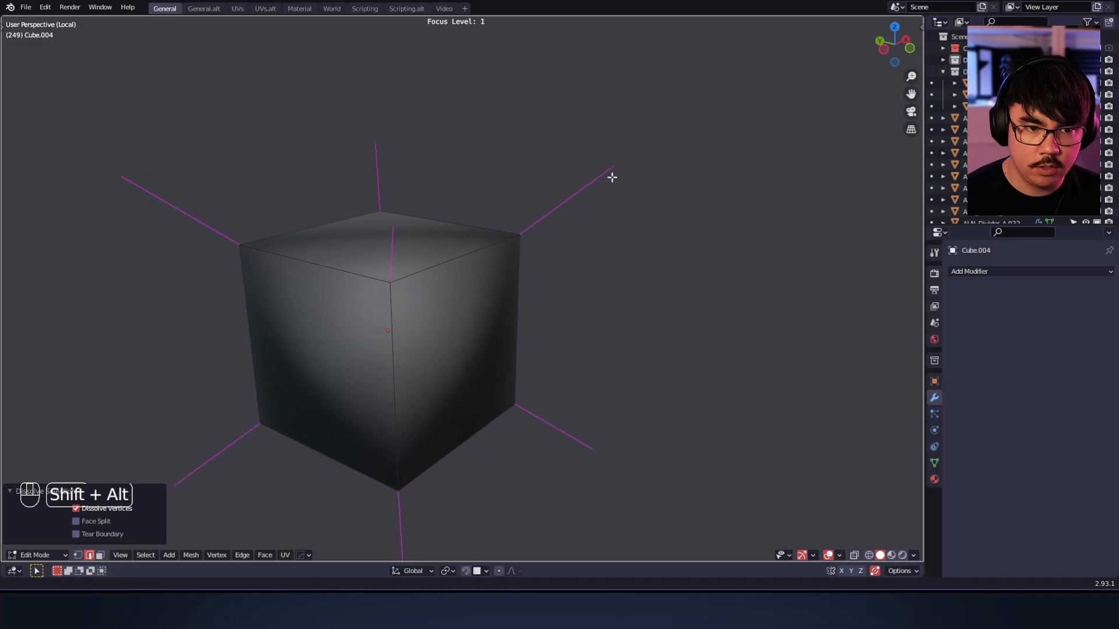
# Insert a horizontal edge loop with Smart Edge and slide it up close to the cube's top edges.
pyautogui.scroll(1, 549, 212)
pyautogui.keyDown('alt'); pyautogui.moveTo(541, 213); pyautogui.dragTo(586, 185, button='middle'); pyautogui.keyUp('alt')
pyautogui.press('2')
pyautogui.click(544, 329)
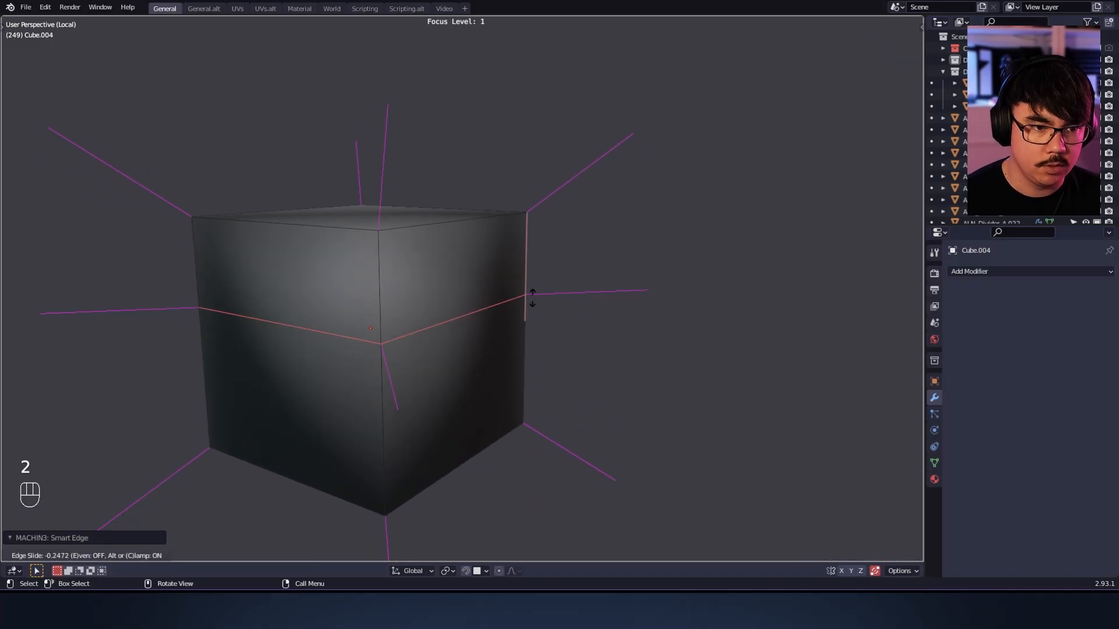
pyautogui.click(599, 227)
pyautogui.moveTo(523, 202); pyautogui.dragTo(477, 187, button='middle')
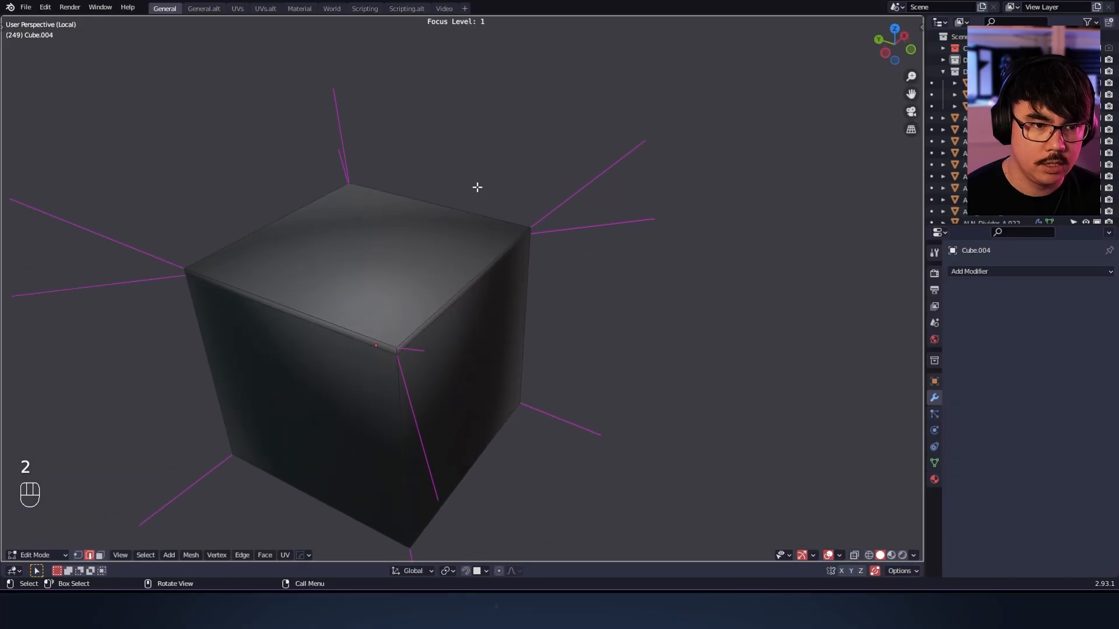
# Insert two vertical edge loops with Smart Edge and slide them close to the cube's front vertical edge.
pyautogui.click(441, 207)
pyautogui.click(524, 227)
pyautogui.moveTo(524, 227); pyautogui.dragTo(644, 287, button='middle')
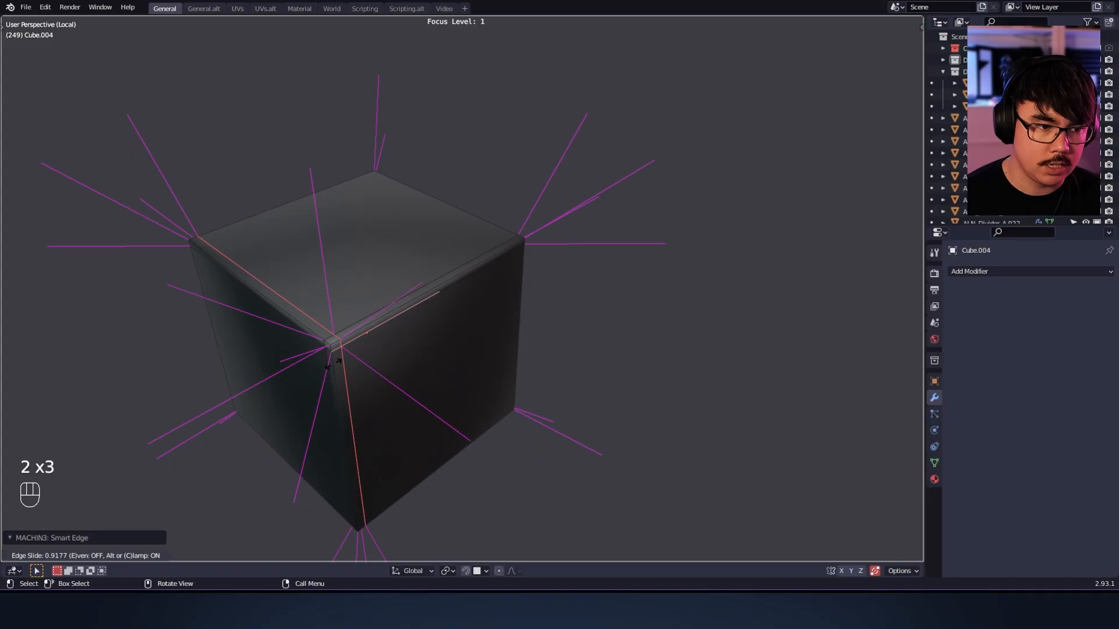
pyautogui.click(330, 364)
pyautogui.keyDown('alt'); pyautogui.moveTo(490, 388); pyautogui.dragTo(532, 348); pyautogui.keyUp('alt')
# Examine the shading and the split normals around the small faces and edges at the cube's reinforced top corner.
pyautogui.press('Tab')
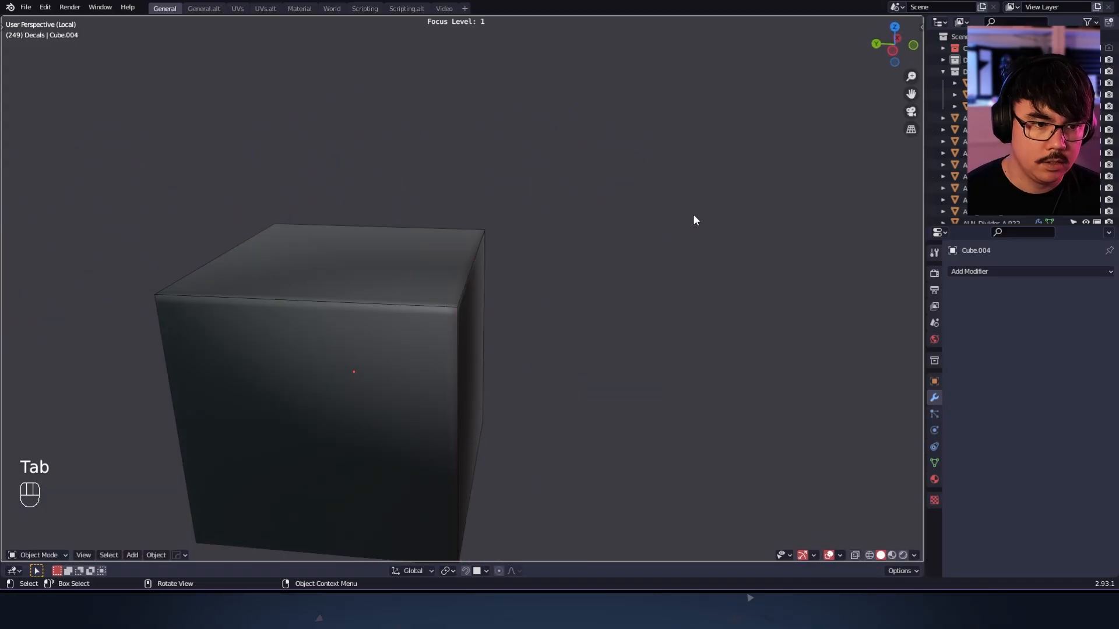
pyautogui.keyDown('alt'); pyautogui.keyDown('shift'); pyautogui.moveTo(693, 214); pyautogui.dragTo(705, 166); pyautogui.keyUp('shift'); pyautogui.keyUp('alt')
pyautogui.keyDown('ctrl'); pyautogui.keyDown('alt'); pyautogui.moveTo(705, 166); pyautogui.dragTo(647, 269); pyautogui.keyUp('alt'); pyautogui.keyUp('ctrl')
pyautogui.click(396, 274)
pyautogui.keyDown('alt'); pyautogui.moveTo(407, 303); pyautogui.dragTo(453, 292); pyautogui.keyUp('alt')
pyautogui.press('Tab')
pyautogui.keyDown('alt'); pyautogui.moveTo(495, 257); pyautogui.dragTo(466, 251); pyautogui.keyUp('alt')
pyautogui.keyDown('alt'); pyautogui.keyDown('shift'); pyautogui.moveTo(466, 251); pyautogui.dragTo(460, 279); pyautogui.keyUp('shift'); pyautogui.keyUp('alt')
pyautogui.keyDown('alt'); pyautogui.moveTo(461, 278); pyautogui.dragTo(386, 285); pyautogui.keyUp('alt')
pyautogui.press('f')
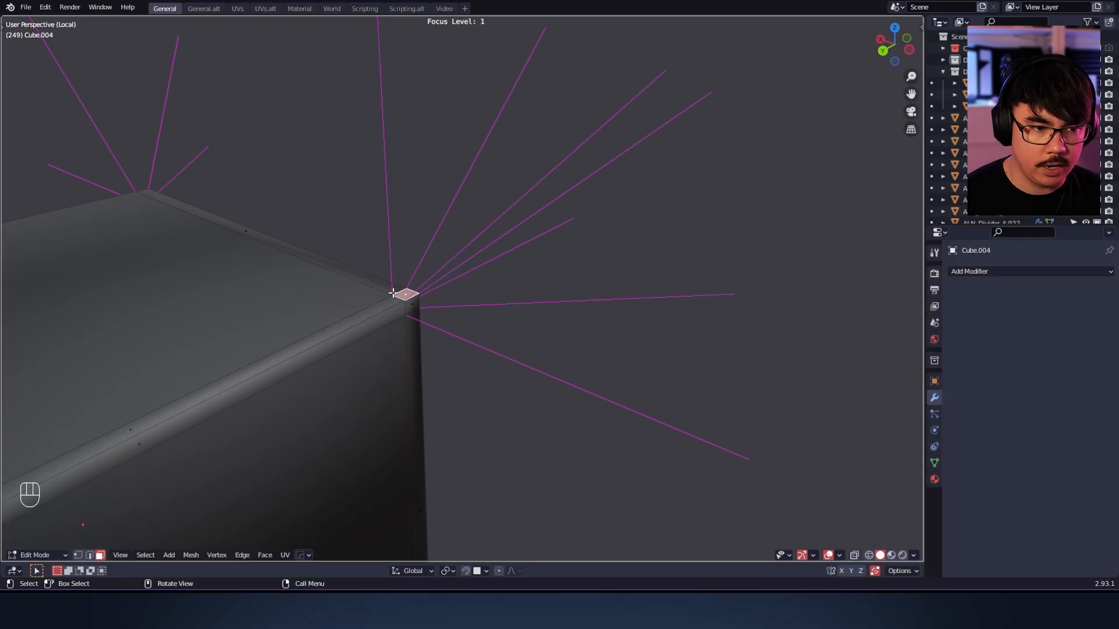
pyautogui.keyDown('alt'); pyautogui.moveTo(404, 303); pyautogui.dragTo(551, 267); pyautogui.keyUp('alt')
pyautogui.press('Tab')
pyautogui.click(448, 304)
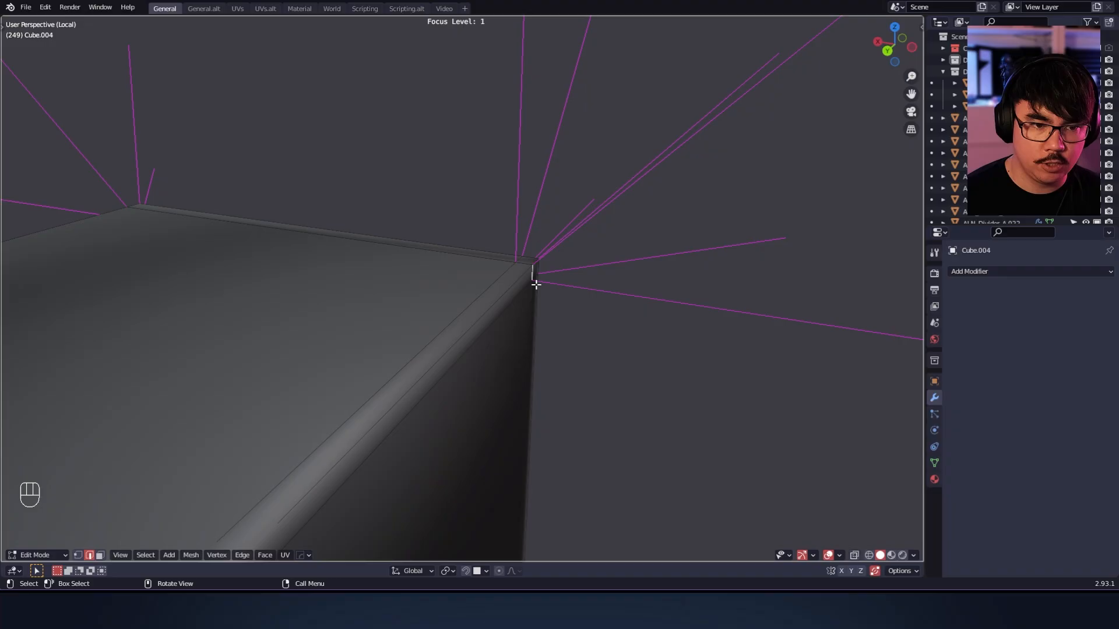
pyautogui.keyDown('alt'); pyautogui.keyDown('shift'); pyautogui.moveTo(671, 341); pyautogui.dragTo(534, 287); pyautogui.keyUp('shift'); pyautogui.keyUp('alt')
# Turn off the wireframe overlay in object mode and view the cube's shading at the reinforced corner.
pyautogui.press('Tab')
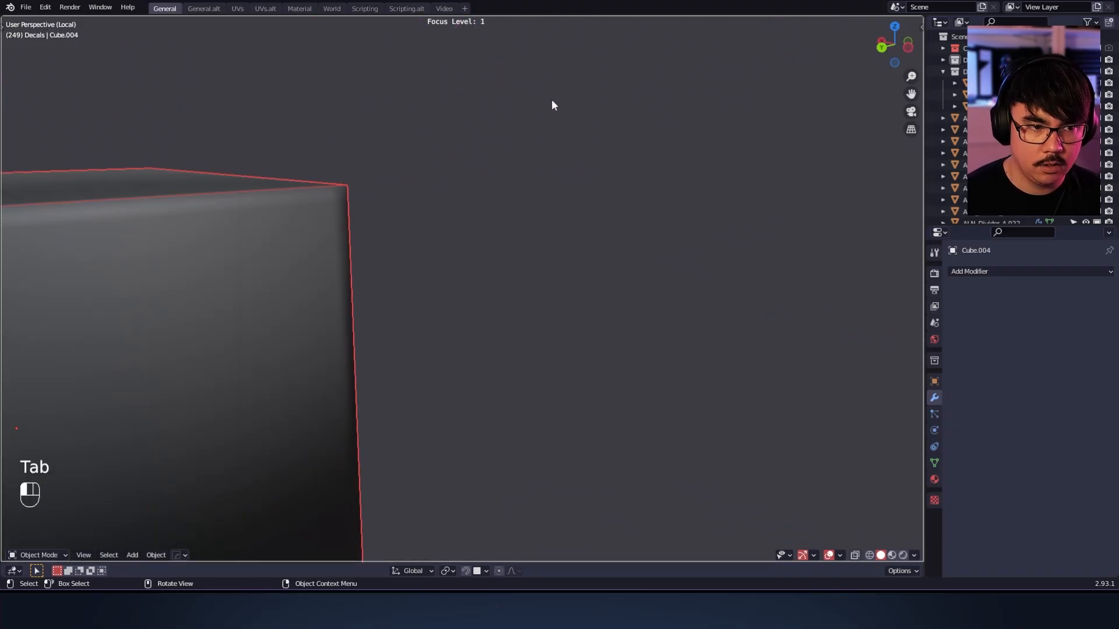
pyautogui.keyDown('alt'); pyautogui.moveTo(552, 103); pyautogui.dragTo(564, 252); pyautogui.keyUp('alt')
pyautogui.press('Tab')
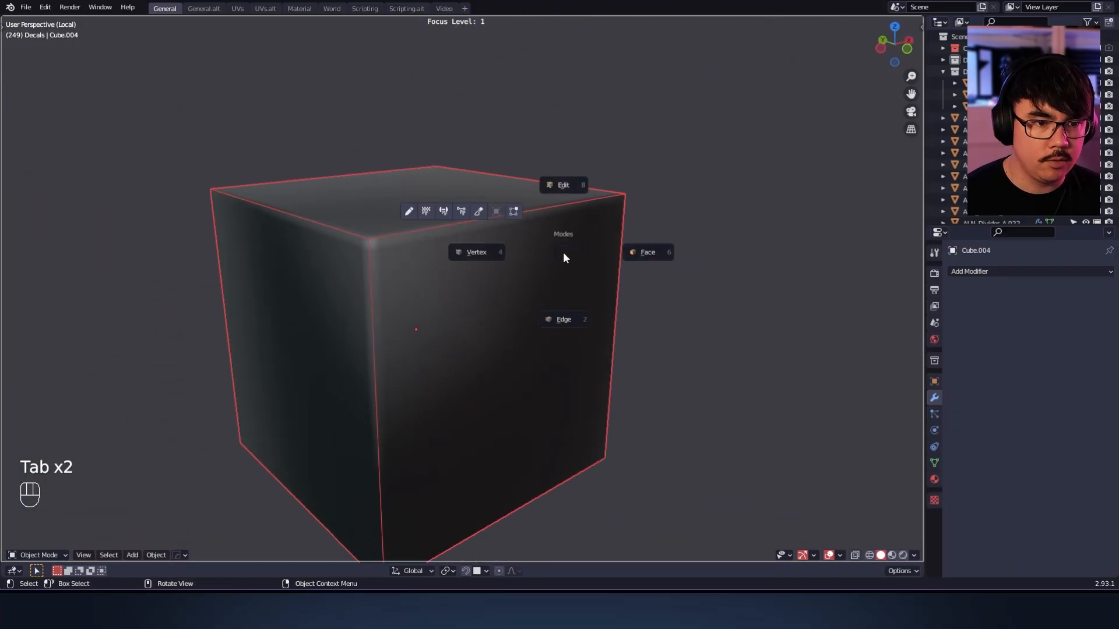
pyautogui.click(840, 555)
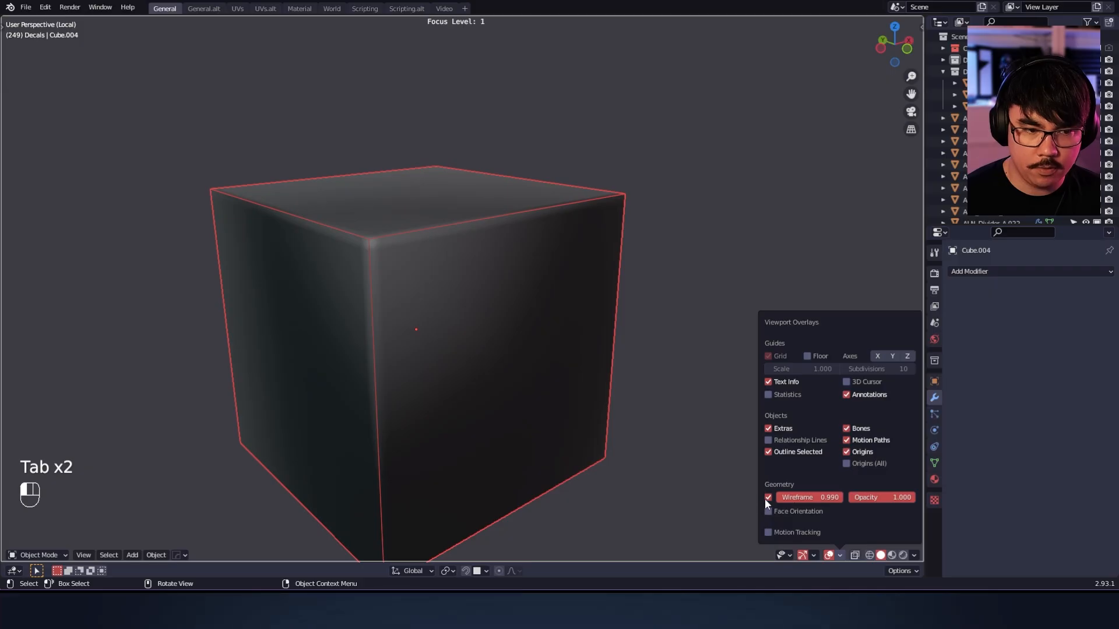
pyautogui.keyDown('alt'); pyautogui.moveTo(652, 431); pyautogui.dragTo(680, 432); pyautogui.keyUp('alt')
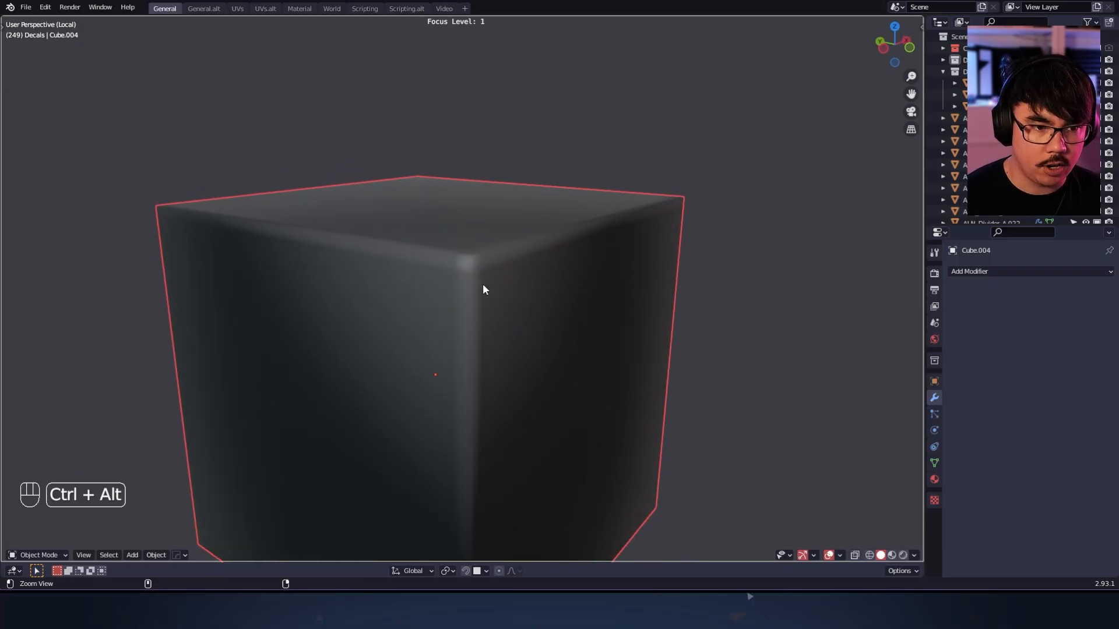
pyautogui.keyDown('ctrl'); pyautogui.keyDown('alt'); pyautogui.moveTo(483, 289); pyautogui.dragTo(534, 291); pyautogui.keyUp('alt'); pyautogui.keyUp('ctrl')
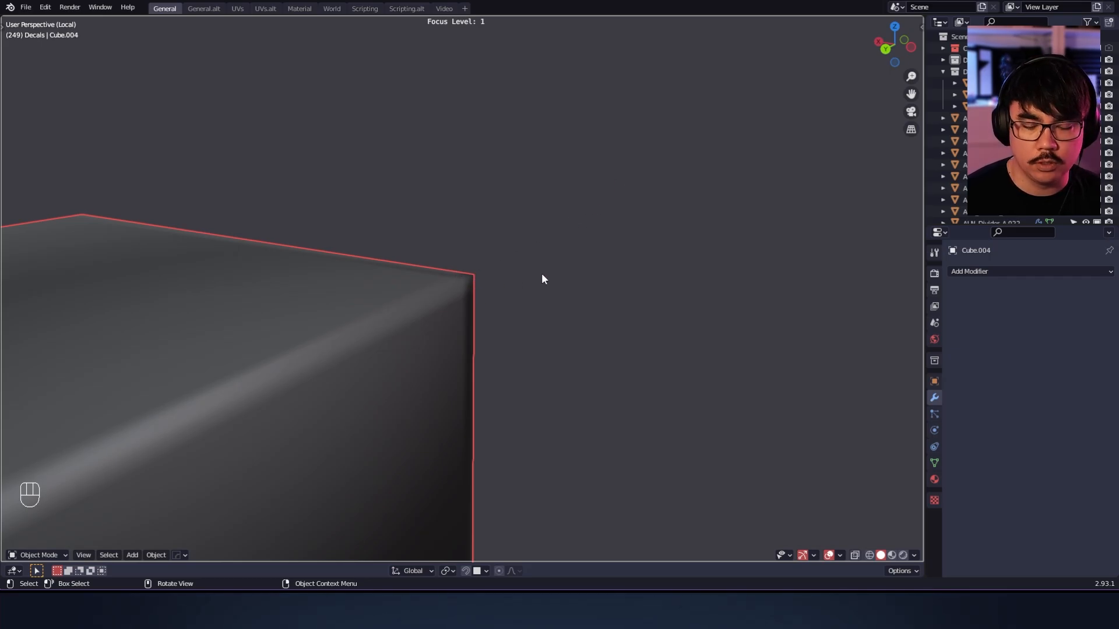
# Dissolve the two vertical support loops and the horizontal loop below the top edges, and return to object mode.
pyautogui.keyDown('alt'); pyautogui.moveTo(542, 278); pyautogui.dragTo(422, 342); pyautogui.keyUp('alt')
pyautogui.press('Tab')
pyautogui.hotkey('ctrl', 'x')
pyautogui.hotkey('ctrl', 'x')
pyautogui.click(471, 290)
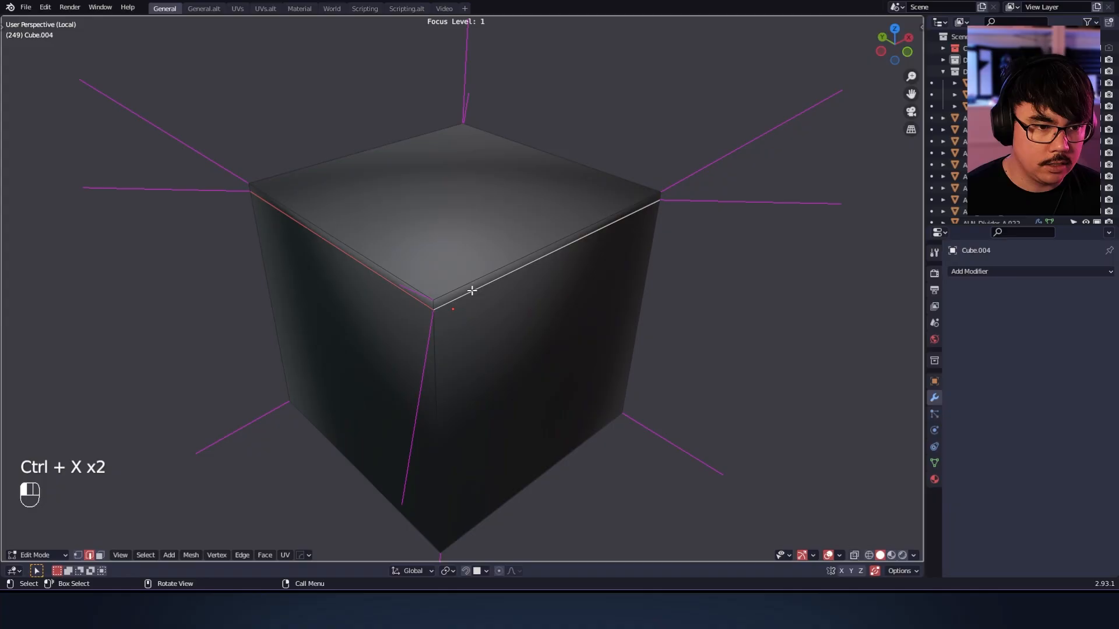
pyautogui.hotkey('ctrl', 'x')
pyautogui.press('Tab')
pyautogui.keyDown('ctrl'); pyautogui.keyDown('alt'); pyautogui.moveTo(749, 205); pyautogui.dragTo(667, 275); pyautogui.keyUp('alt'); pyautogui.keyUp('ctrl')
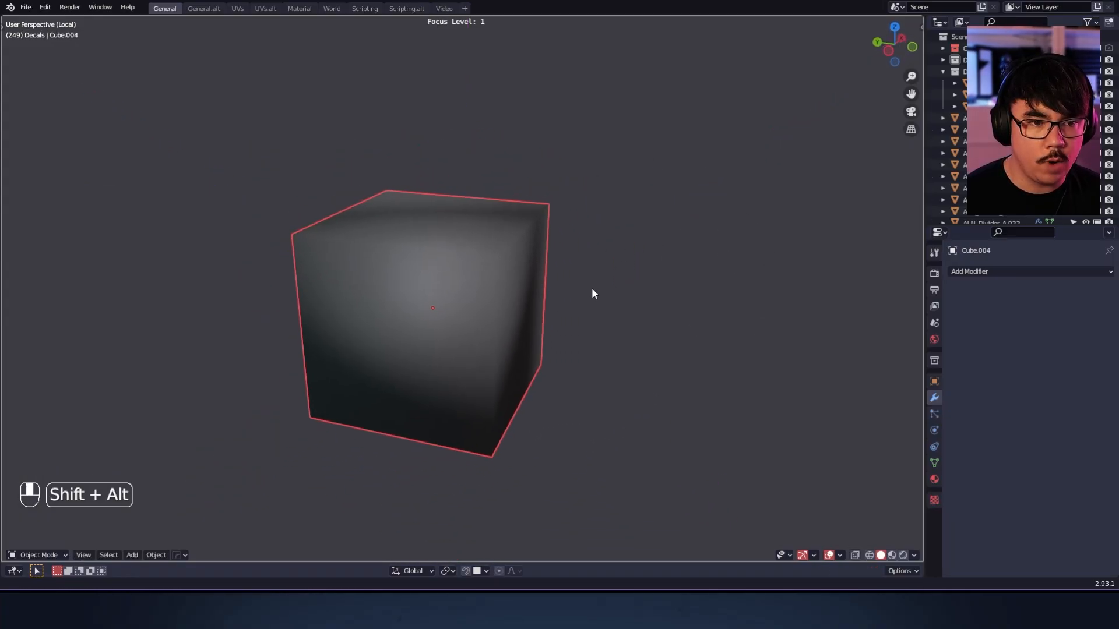
# Bevel all edges of the cube with a narrow bevel and return to object mode.
pyautogui.click(991, 273)
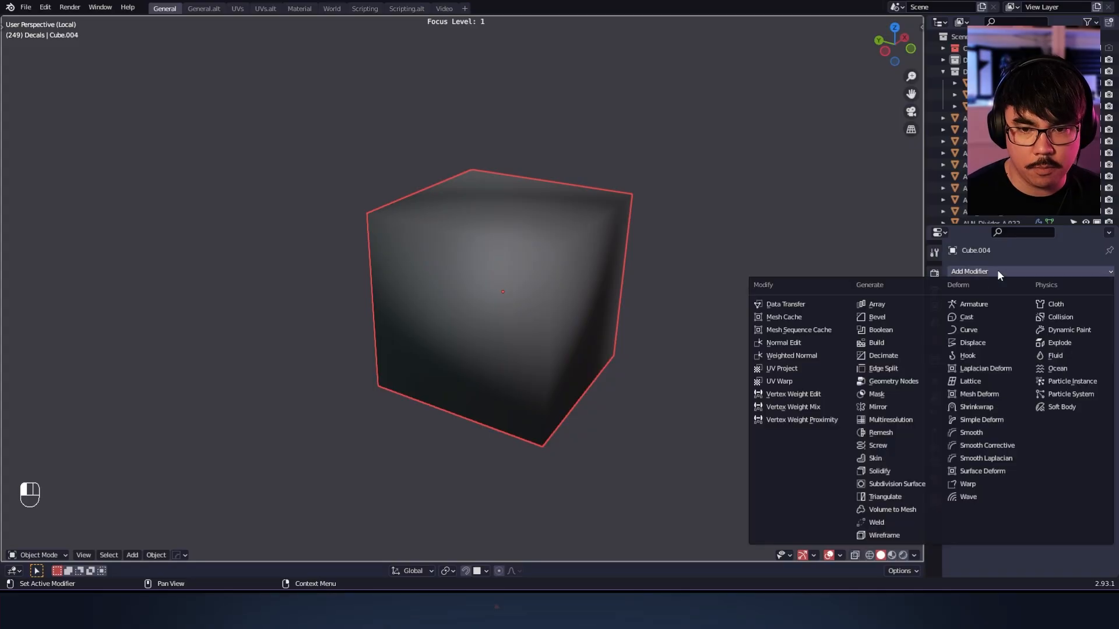
pyautogui.click(994, 271)
pyautogui.keyDown('ctrl'); pyautogui.keyDown('alt'); pyautogui.moveTo(722, 193); pyautogui.dragTo(606, 262); pyautogui.keyUp('alt'); pyautogui.keyUp('ctrl')
pyautogui.press('Tab')
pyautogui.press('a')
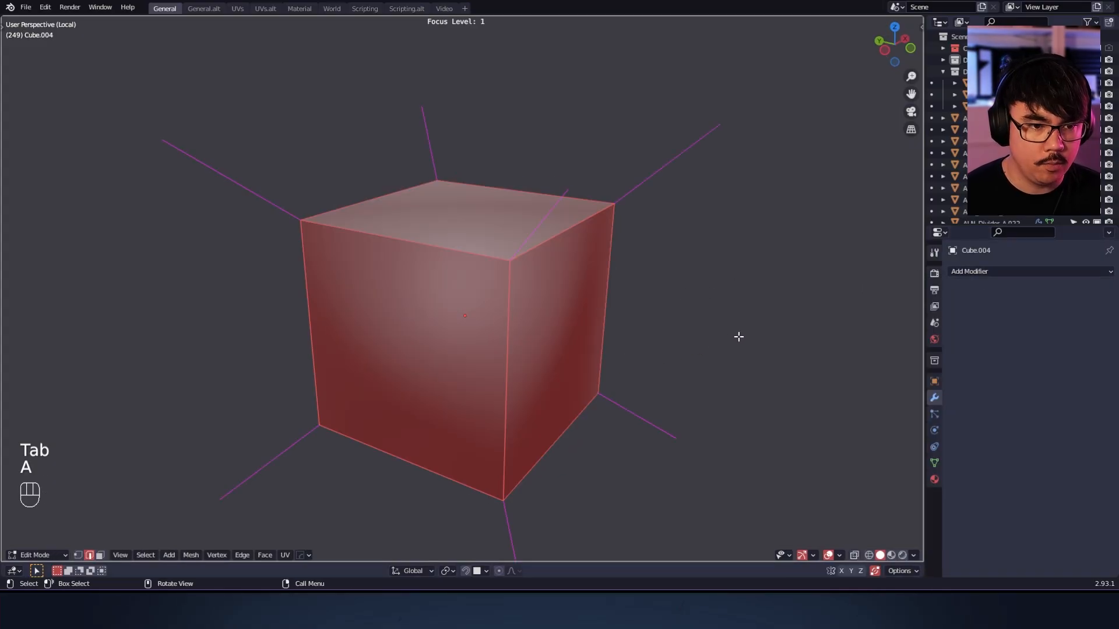
pyautogui.hotkey('ctrl', 'b')
pyautogui.click(747, 332)
pyautogui.press('Tab')
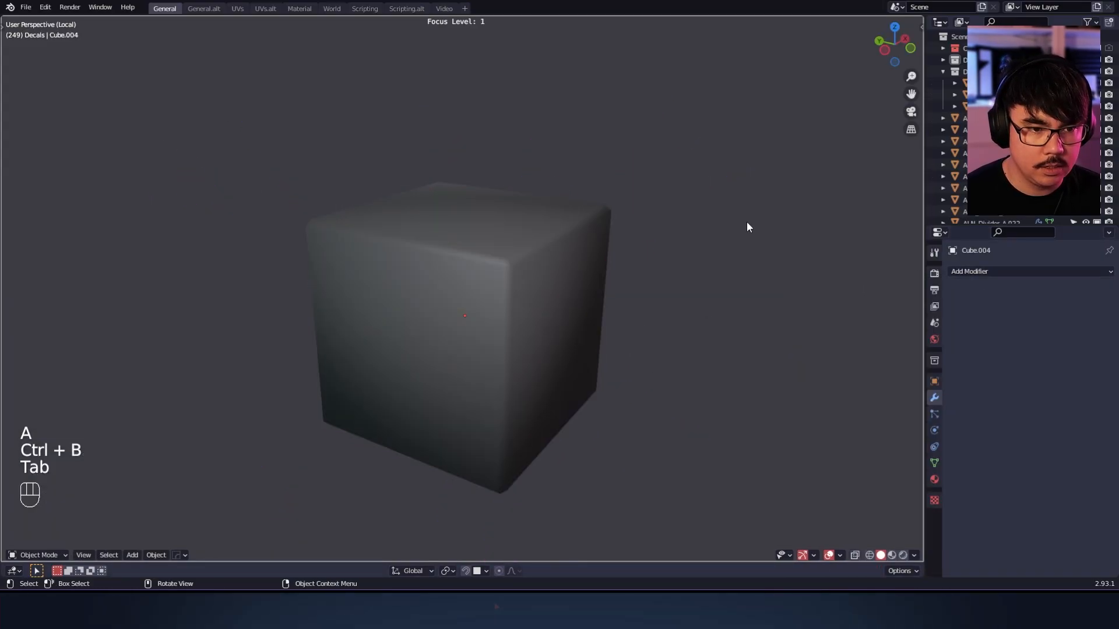
# Examine the beveled cube's shading and the split normals around its top corner.
pyautogui.keyDown('alt'); pyautogui.moveTo(746, 222); pyautogui.dragTo(545, 207); pyautogui.keyUp('alt')
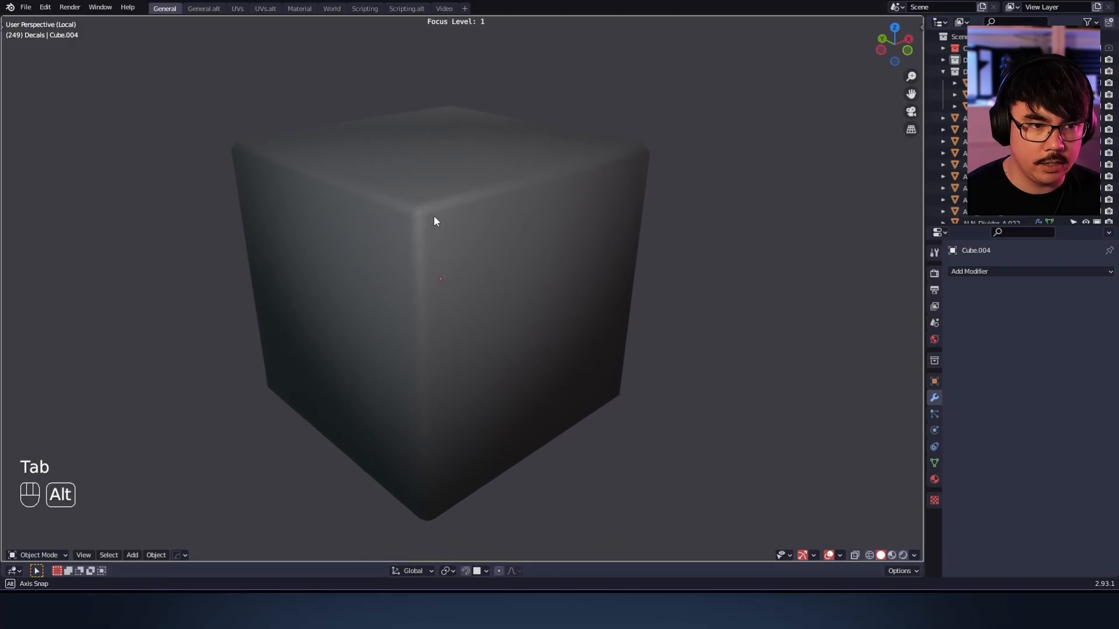
pyautogui.keyDown('alt'); pyautogui.moveTo(433, 215); pyautogui.dragTo(410, 297); pyautogui.keyUp('alt')
pyautogui.press('Tab')
pyautogui.click(346, 257)
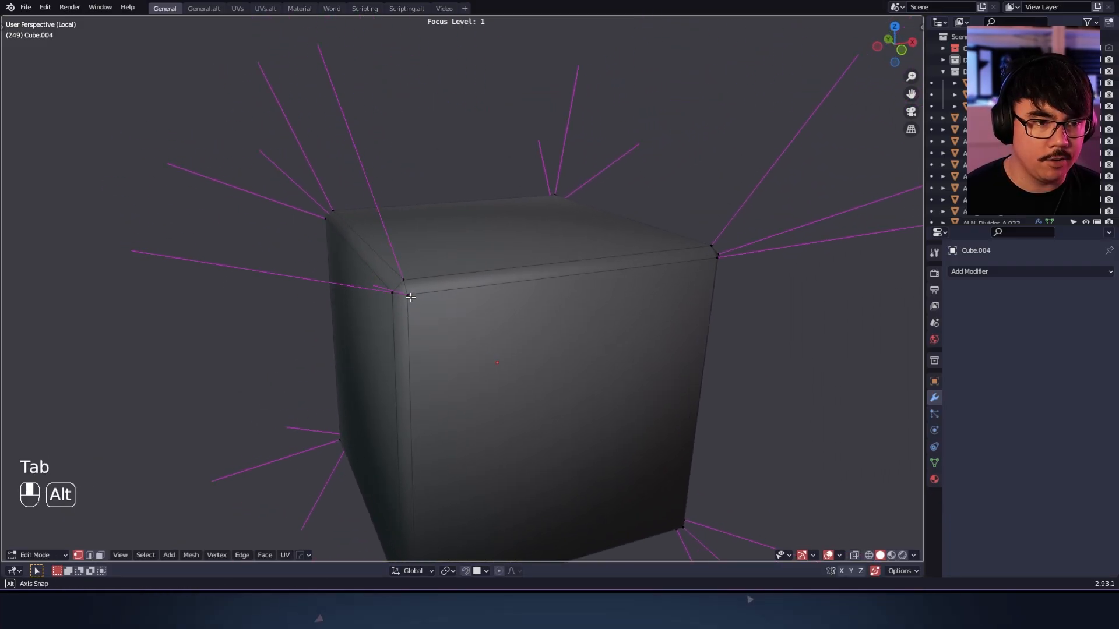
pyautogui.moveTo(411, 297)
pyautogui.keyDown('alt'); pyautogui.mouseDown(button='middle')
pyautogui.moveTo(512, 344)
pyautogui.moveTo(390, 304)
pyautogui.mouseUp(button='middle'); pyautogui.keyUp('alt')
# Select the beveled cube's large top face in face mode and inspect the direction of the split normals at its corners.
pyautogui.press('Tab')
pyautogui.click(478, 305)
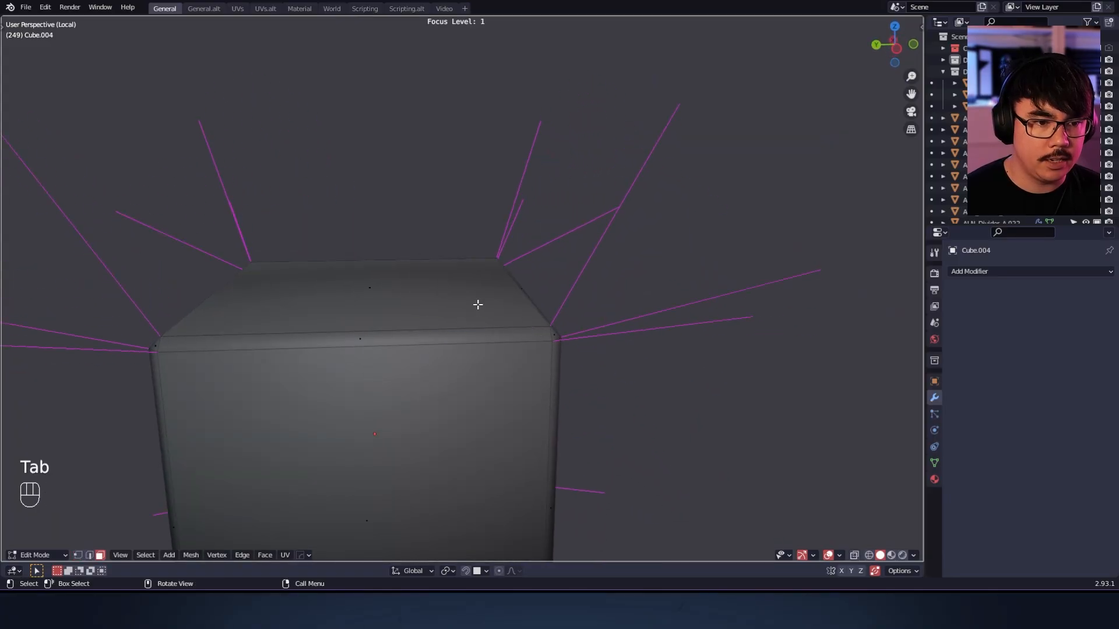
pyautogui.click(478, 305)
pyautogui.keyDown('alt'); pyautogui.moveTo(478, 305); pyautogui.dragTo(480, 349); pyautogui.keyUp('alt')
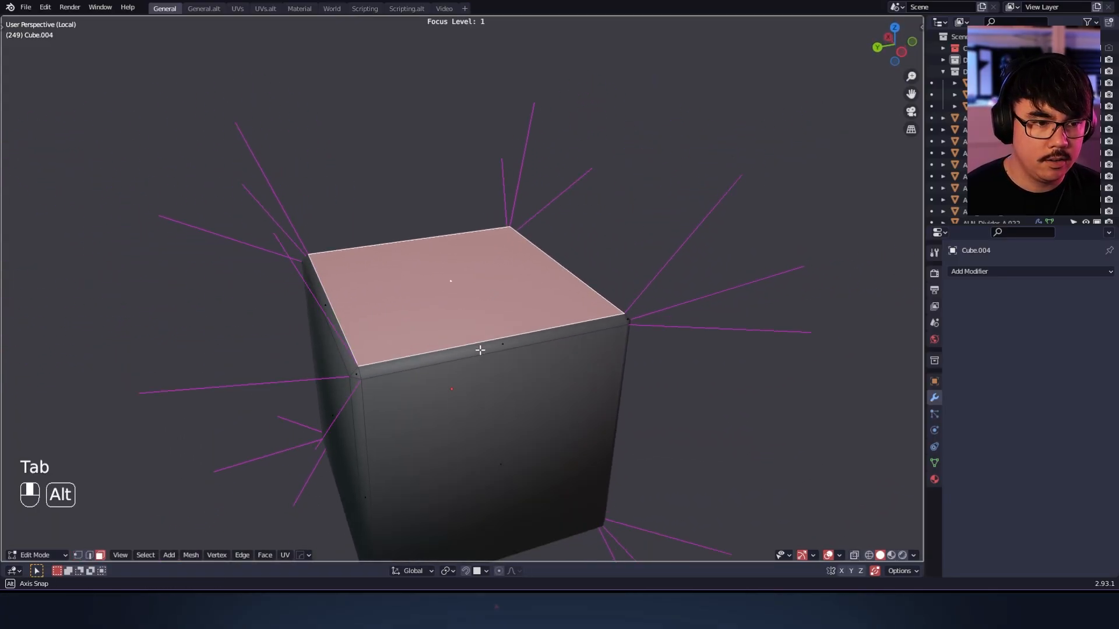
pyautogui.keyDown('alt'); pyautogui.moveTo(479, 349); pyautogui.dragTo(513, 354, button='middle'); pyautogui.keyUp('alt')
pyautogui.keyDown('alt'); pyautogui.moveTo(375, 271); pyautogui.dragTo(461, 272, button='middle'); pyautogui.keyUp('alt')
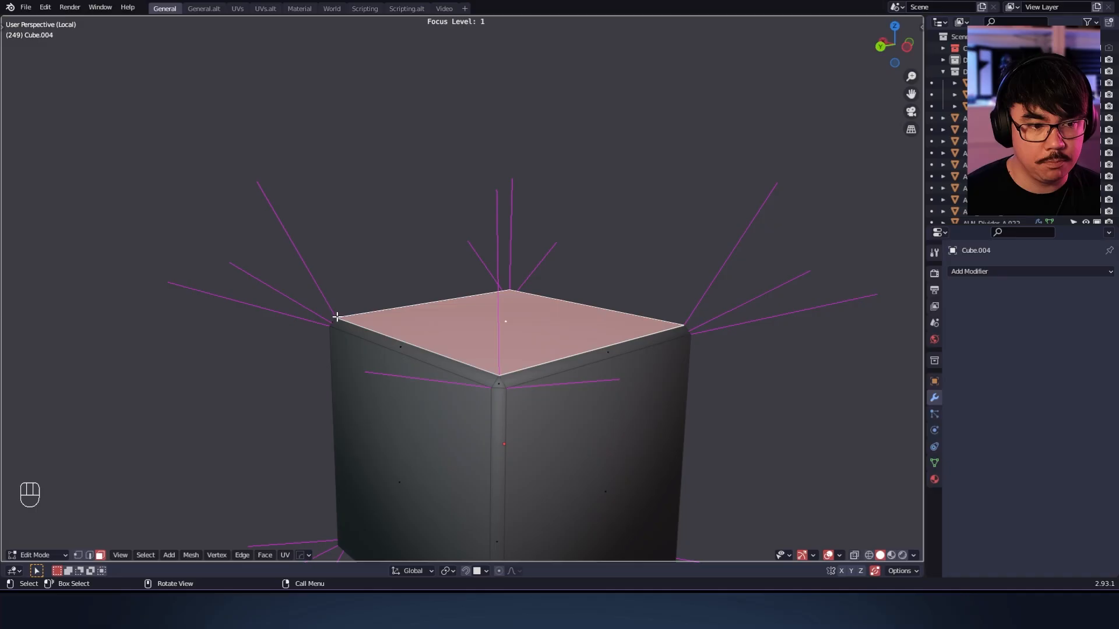
pyautogui.keyDown('alt'); pyautogui.moveTo(324, 264); pyautogui.dragTo(618, 319, button='middle'); pyautogui.keyUp('alt')
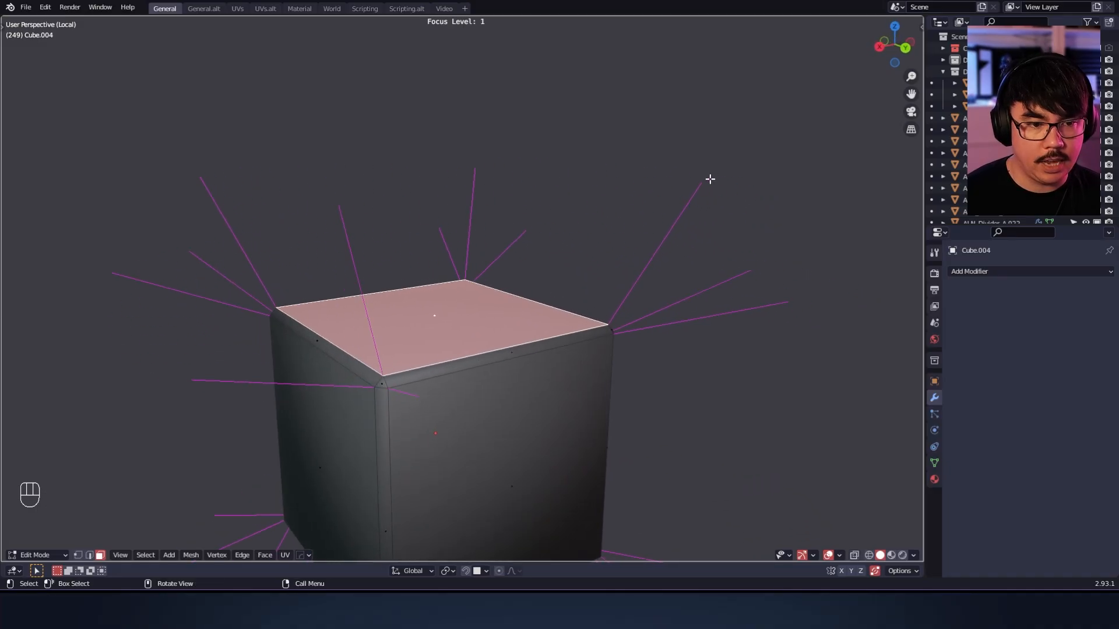
pyautogui.keyDown('alt'); pyautogui.moveTo(710, 179); pyautogui.dragTo(456, 210); pyautogui.keyUp('alt')
# Compare the beveled cube's smooth shading in object mode with its split normals in edit mode.
pyautogui.press('Tab')
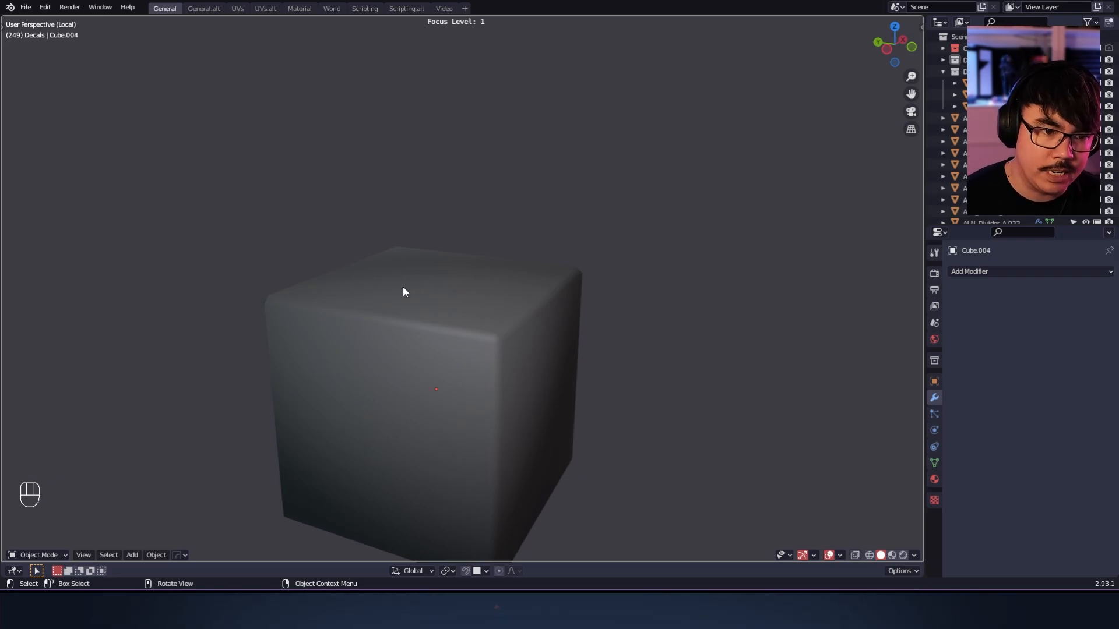
pyautogui.keyDown('alt'); pyautogui.moveTo(403, 291); pyautogui.dragTo(569, 279); pyautogui.keyUp('alt')
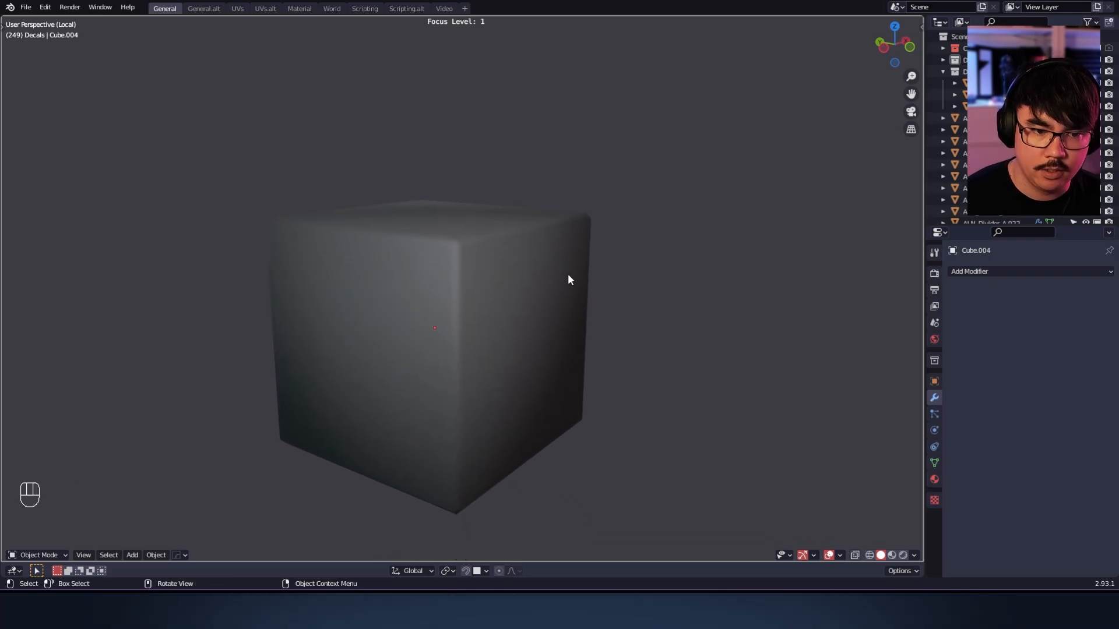
pyautogui.press('Tab')
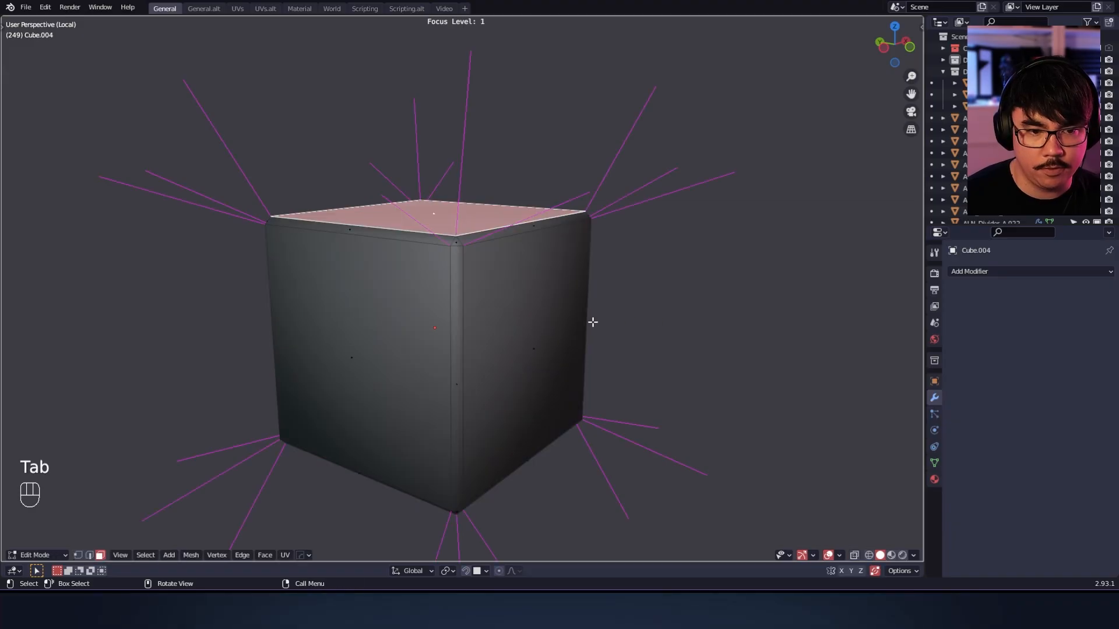
pyautogui.click(589, 324)
pyautogui.press('Tab')
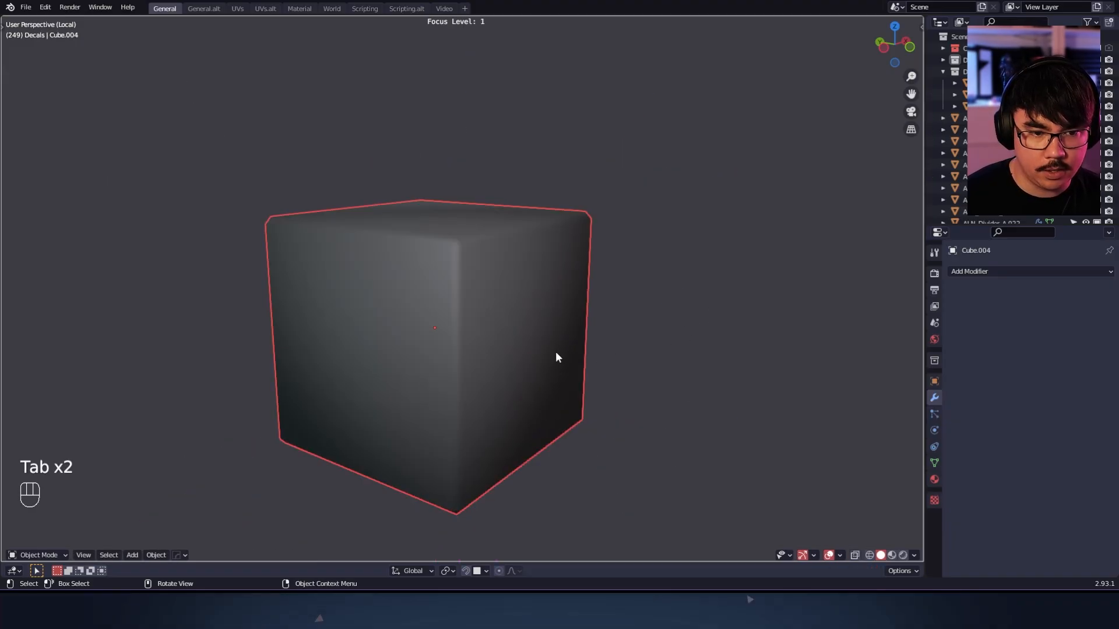
pyautogui.keyDown('ctrl'); pyautogui.keyDown('alt'); pyautogui.moveTo(612, 415); pyautogui.dragTo(506, 366); pyautogui.keyUp('alt'); pyautogui.keyUp('ctrl')
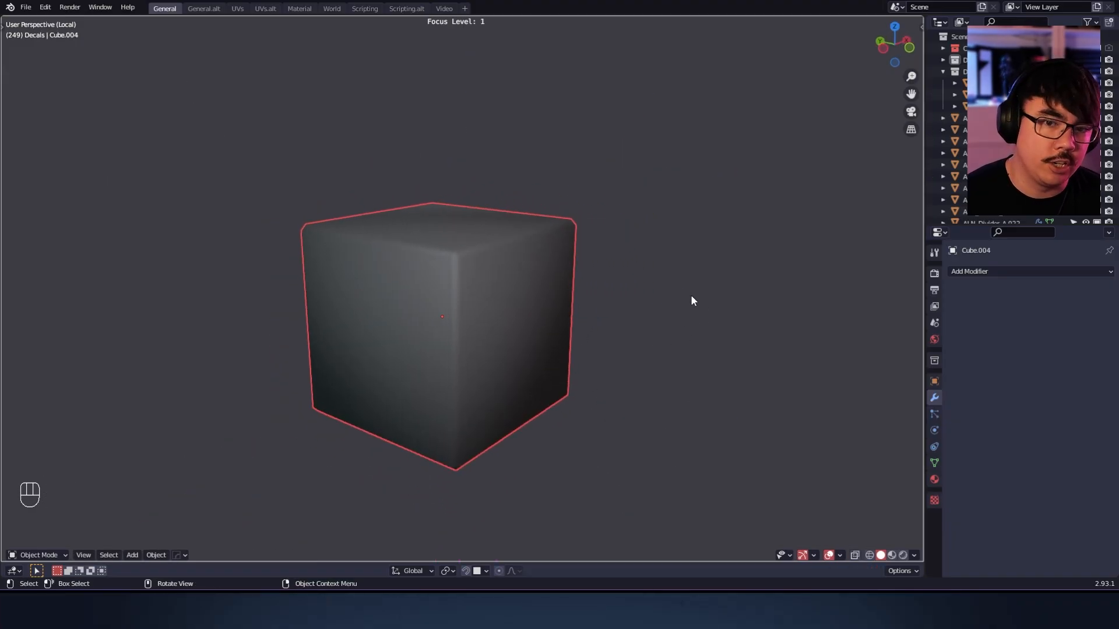
# Duplicate the whole cube mesh in edit mode and place the copy about 0.46 m away along negative Y.
pyautogui.press('Tab')
pyautogui.press('Tab')
pyautogui.press('a')
pyautogui.hotkey('shift', 'd')
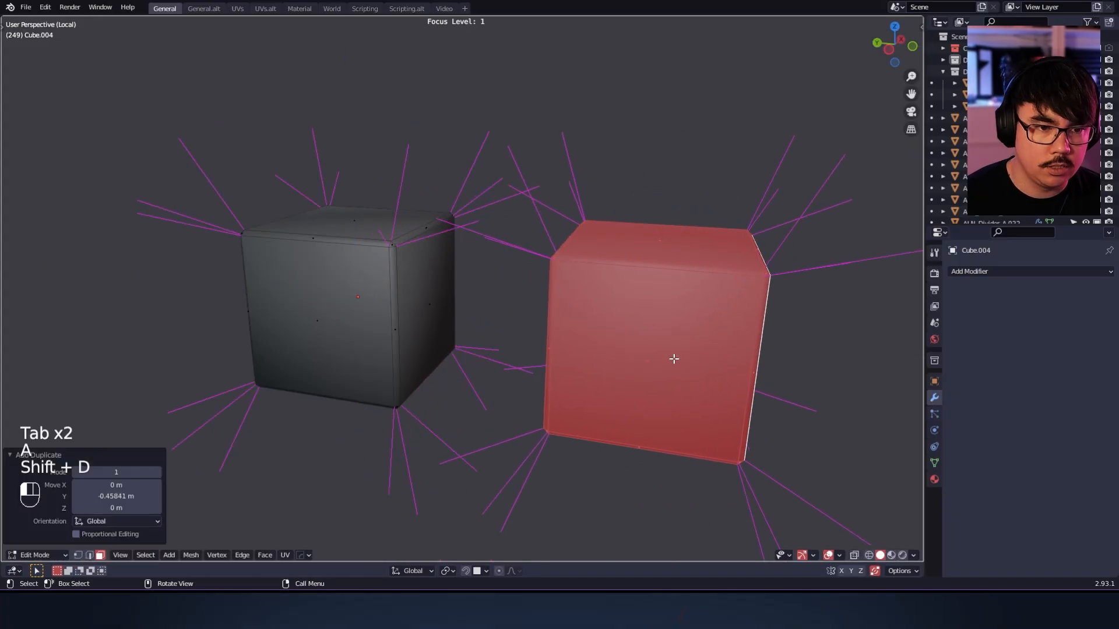
pyautogui.click(672, 358)
pyautogui.press('Tab')
pyautogui.press('Tab')
# Separate the duplicated cube's linked geometry into its own object and return to object mode.
pyautogui.click(733, 319)
pyautogui.click(677, 326)
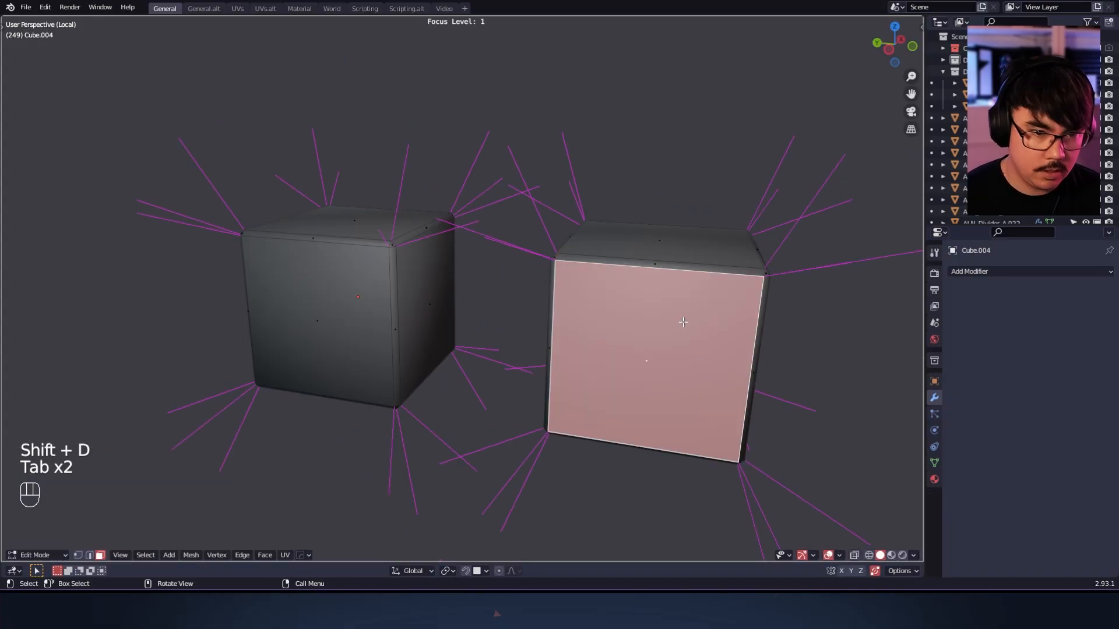
pyautogui.press('l')
pyautogui.press('p')
pyautogui.click(694, 311)
pyautogui.press('Tab')
pyautogui.click(687, 166)
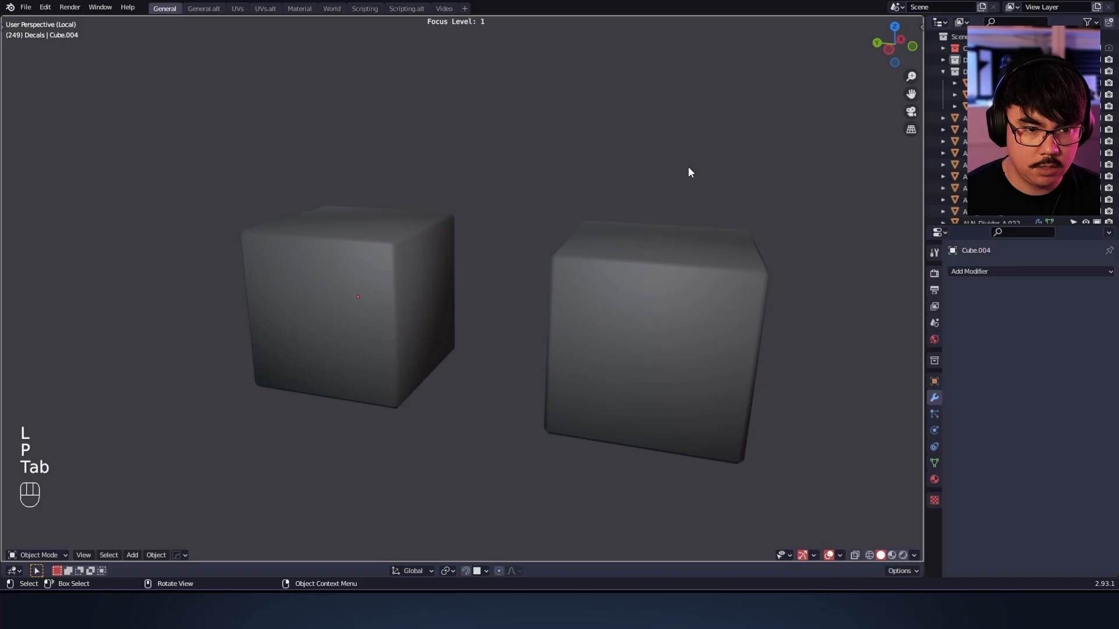
# Add a Weighted Normal modifier to the duplicated cube.
pyautogui.click(726, 328)
pyautogui.keyDown('alt'); pyautogui.keyDown('shift'); pyautogui.moveTo(728, 330); pyautogui.dragTo(631, 305); pyautogui.keyUp('shift'); pyautogui.keyUp('alt')
pyautogui.click(995, 271)
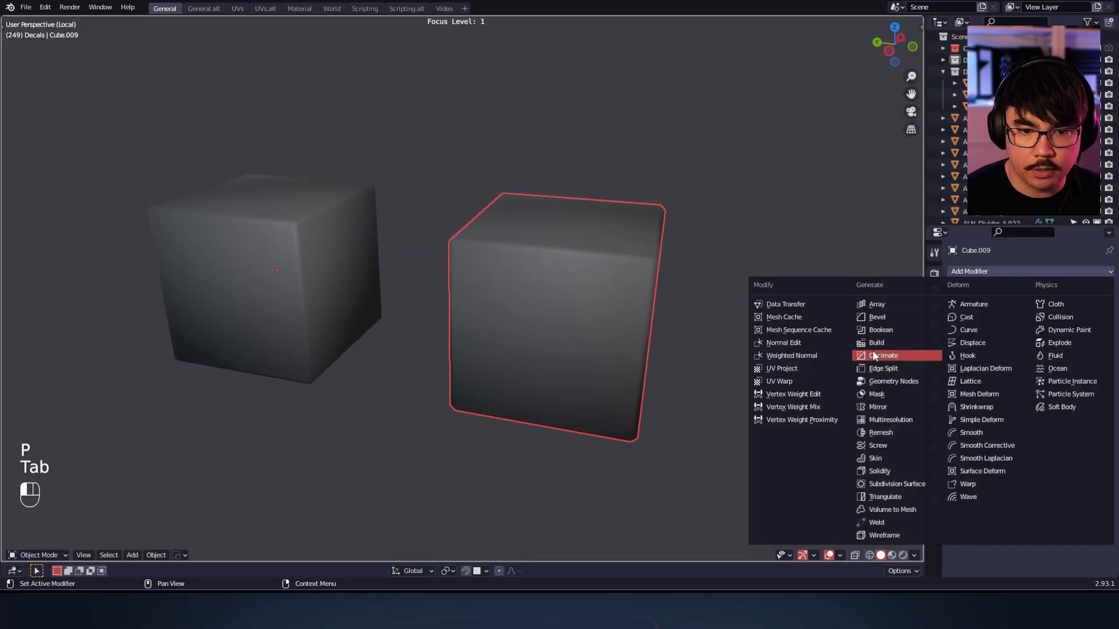
pyautogui.click(816, 352)
# Examine the shading of the cube with the Weighted Normal modifier from several angles and compare it with the original cube.
pyautogui.keyDown('alt'); pyautogui.keyDown('shift'); pyautogui.moveTo(736, 333); pyautogui.dragTo(694, 340); pyautogui.keyUp('shift'); pyautogui.keyUp('alt')
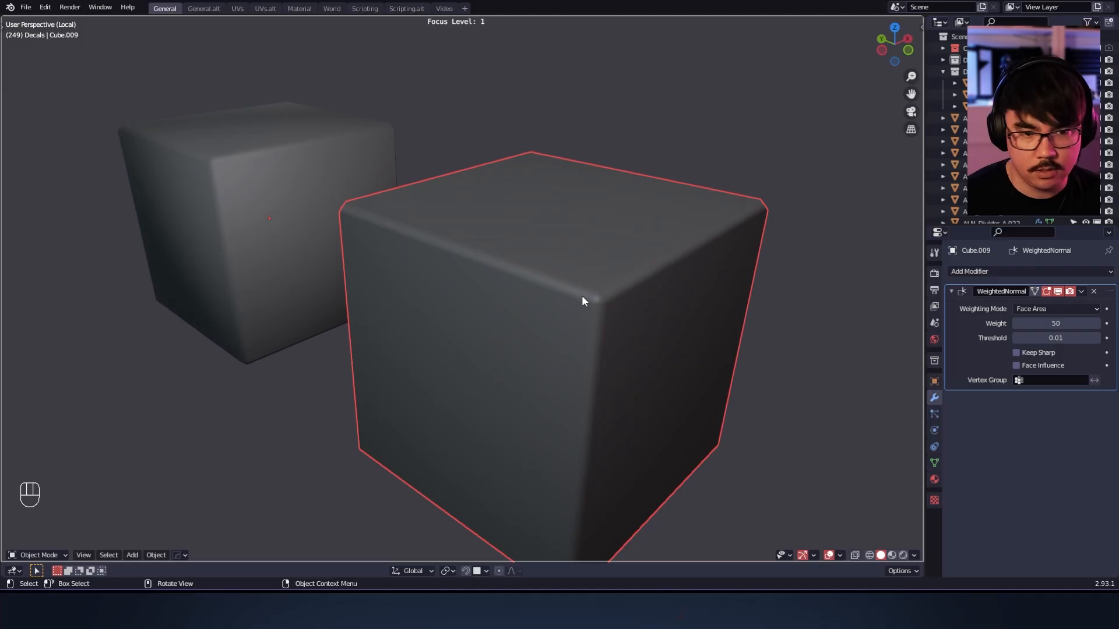
pyautogui.keyDown('alt'); pyautogui.moveTo(532, 292); pyautogui.dragTo(559, 202); pyautogui.keyUp('alt')
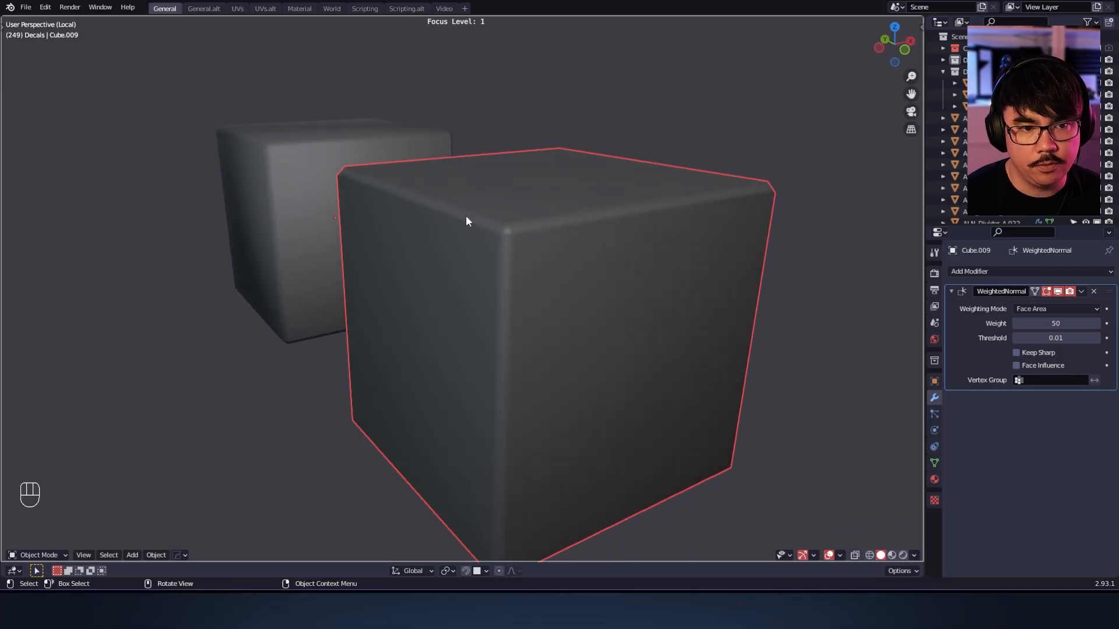
pyautogui.keyDown('alt'); pyautogui.moveTo(432, 370); pyautogui.dragTo(577, 245); pyautogui.keyUp('alt')
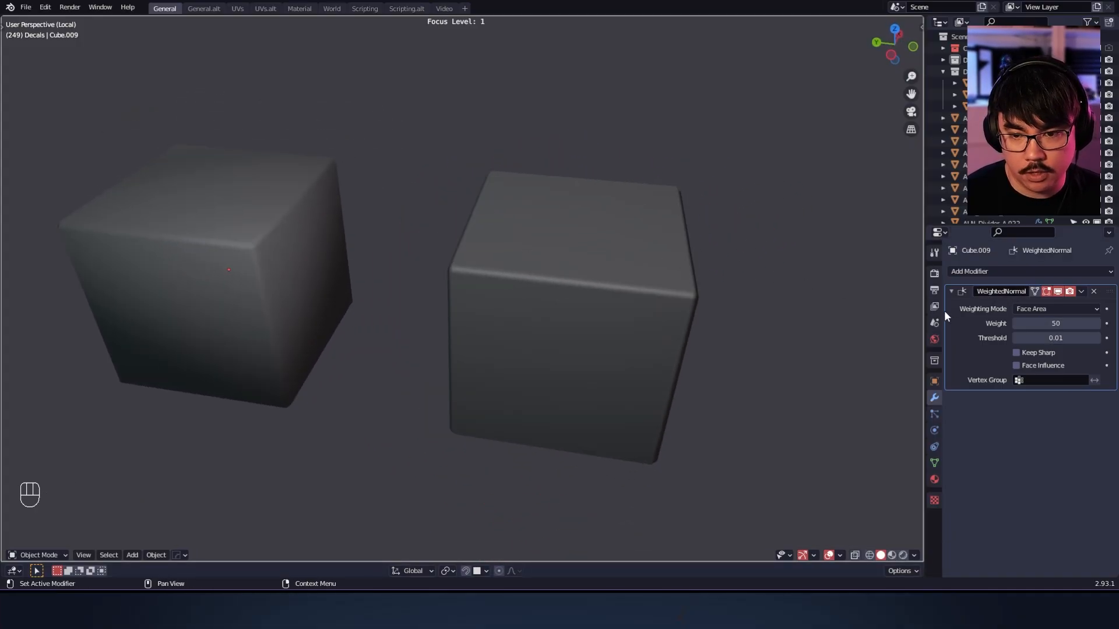
pyautogui.keyDown('alt'); pyautogui.moveTo(757, 245); pyautogui.dragTo(645, 232); pyautogui.keyUp('alt')
pyautogui.press('Tab')
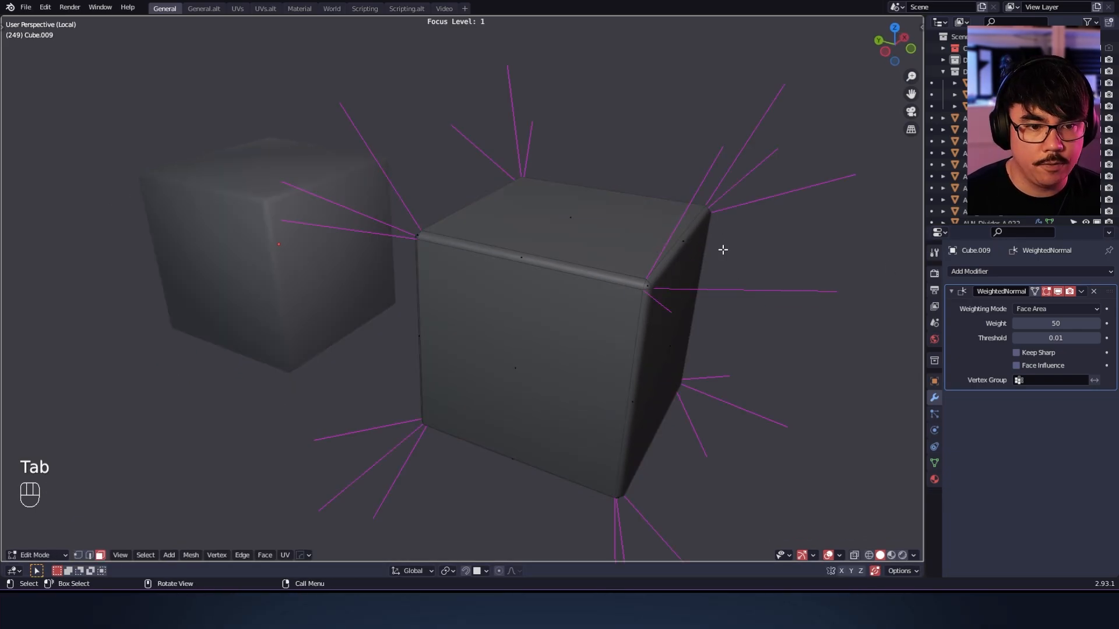
pyautogui.press('Tab')
pyautogui.press('Tab')
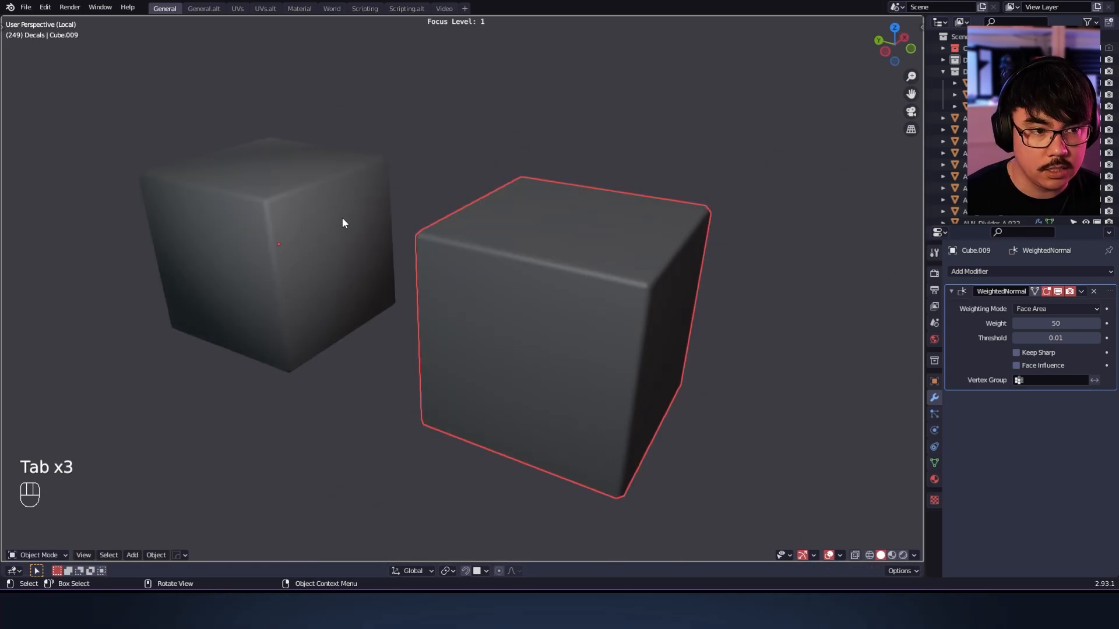
pyautogui.click(341, 219)
pyautogui.press('Tab')
pyautogui.press('Tab')
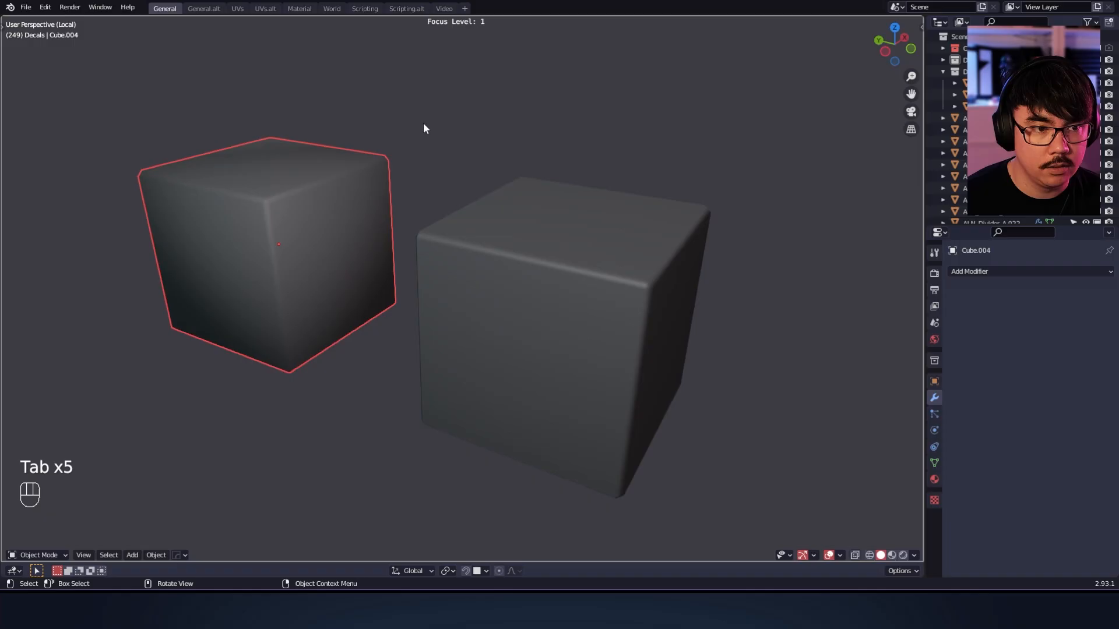
# Put both cubes in edit mode and compare their split normals side by side in the left orthographic view.
pyautogui.keyDown('shift'); pyautogui.click(489, 254); pyautogui.keyUp('shift')
pyautogui.press('Tab')
pyautogui.keyDown('alt'); pyautogui.moveTo(347, 303); pyautogui.dragTo(522, 292); pyautogui.keyUp('alt')
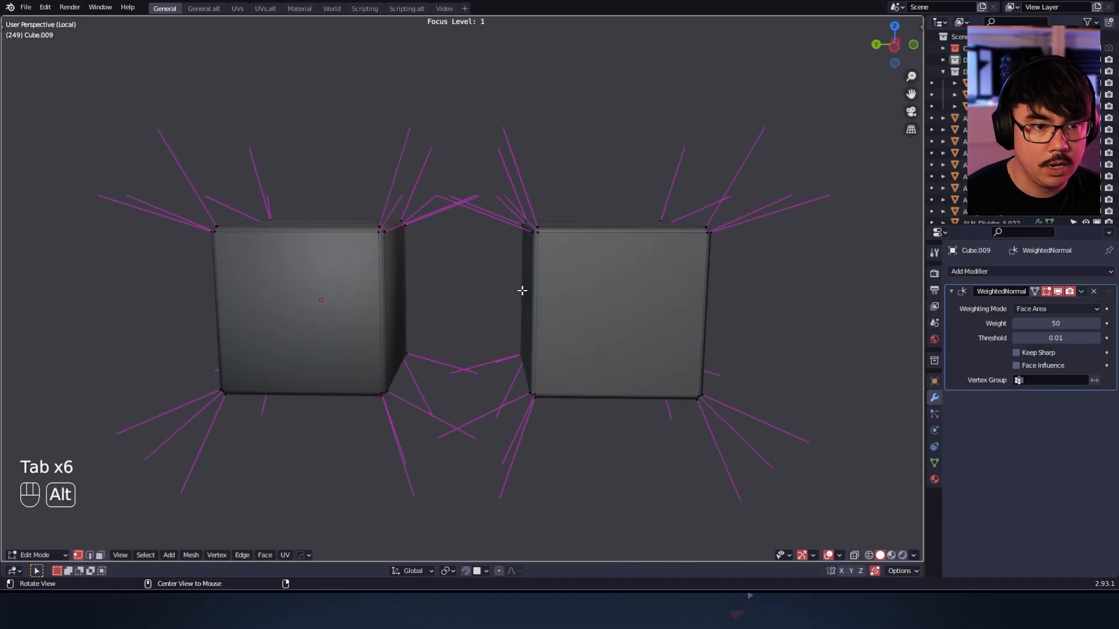
pyautogui.keyDown('alt'); pyautogui.keyDown('shift'); pyautogui.moveTo(474, 241); pyautogui.dragTo(507, 263); pyautogui.keyUp('shift'); pyautogui.keyUp('alt')
pyautogui.keyDown('ctrl'); pyautogui.keyDown('alt'); pyautogui.moveTo(507, 263); pyautogui.dragTo(466, 260); pyautogui.keyUp('alt'); pyautogui.keyUp('ctrl')
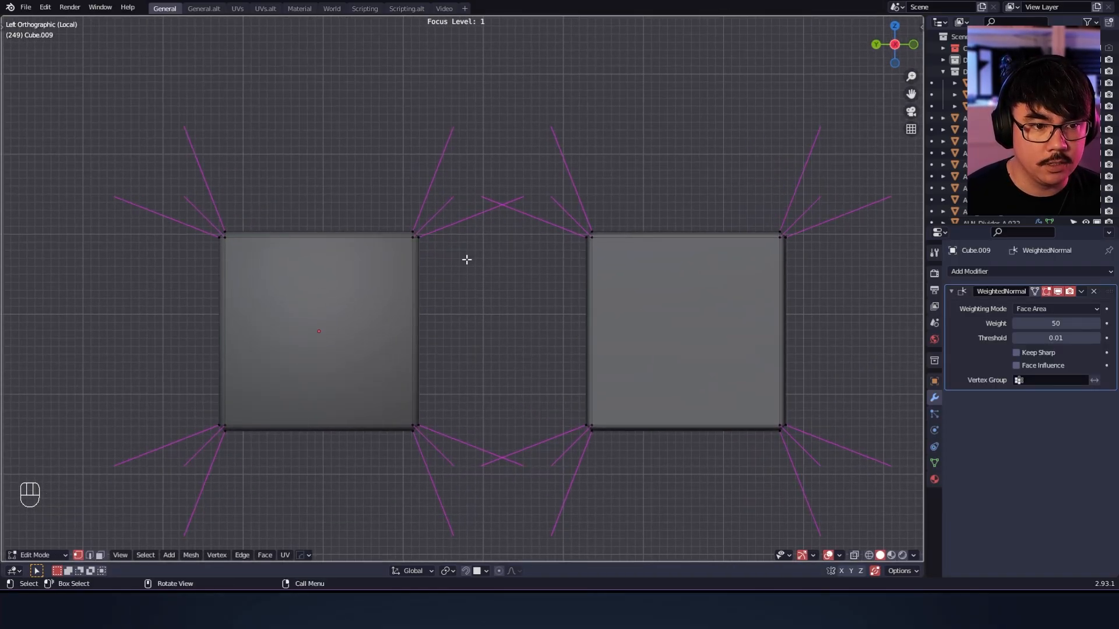
pyautogui.keyDown('alt'); pyautogui.keyDown('shift'); pyautogui.moveTo(814, 276); pyautogui.dragTo(767, 298); pyautogui.keyUp('shift'); pyautogui.keyUp('alt')
pyautogui.press('Tab')
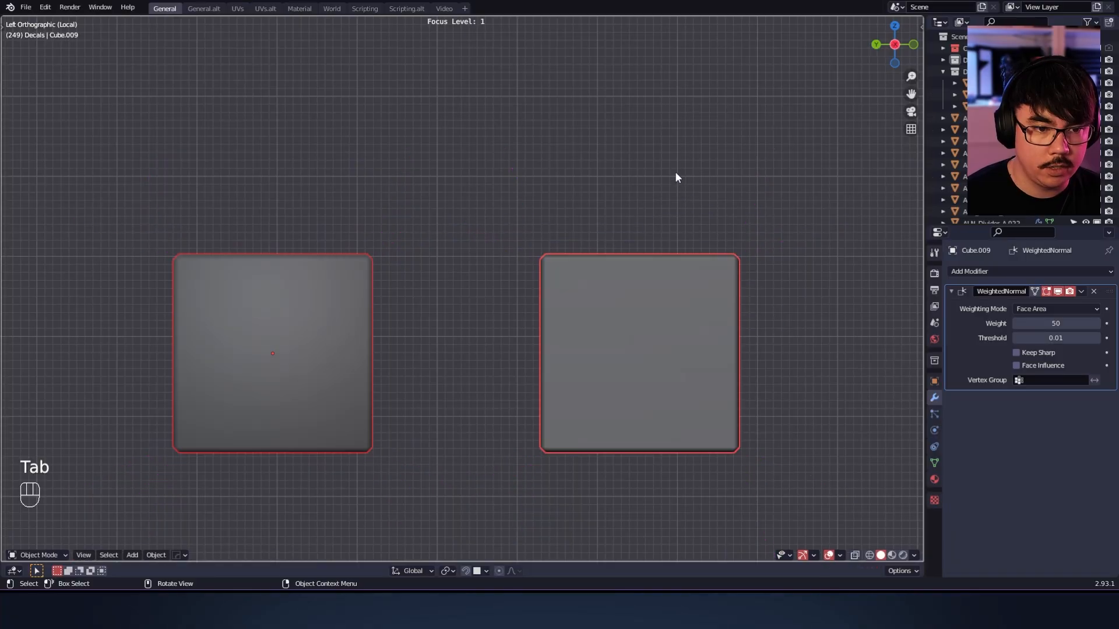
# Apply the Weighted Normal modifier on the duplicated cube and stay in object mode.
pyautogui.hotkey('ctrl', 'a')
pyautogui.press('Tab')
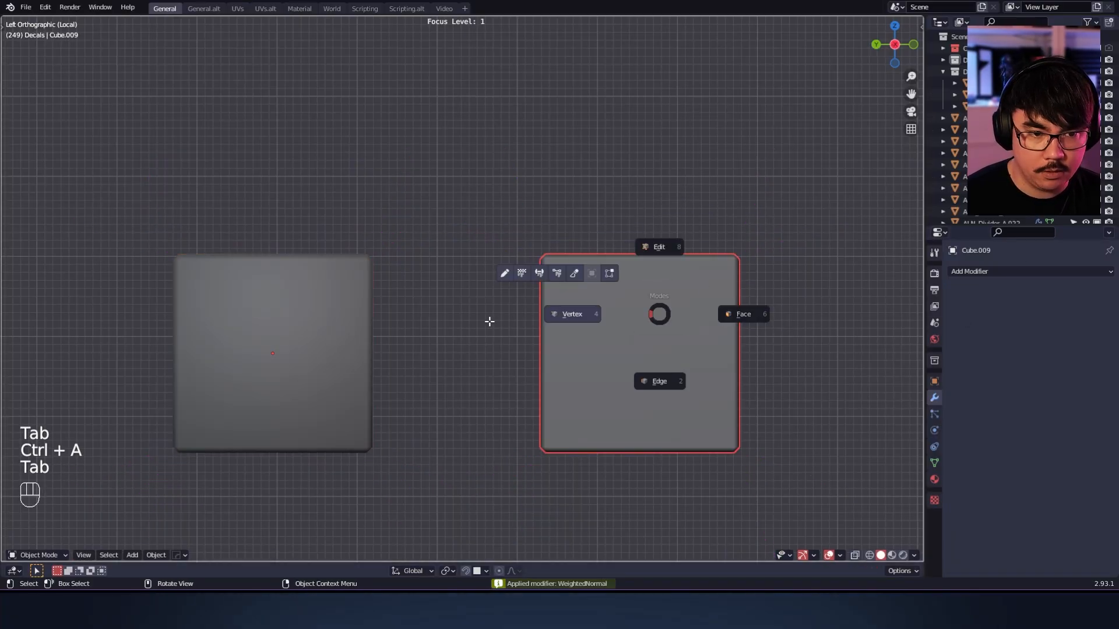
pyautogui.click(424, 306)
pyautogui.press('Tab')
pyautogui.click(427, 277)
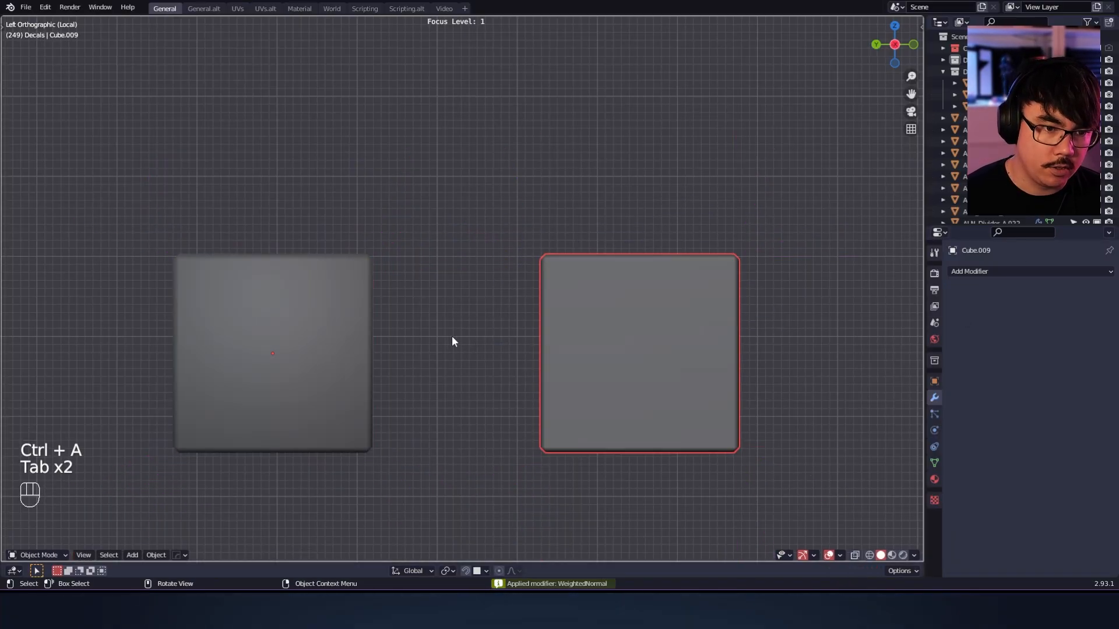
# Open both cubes together in vertex edit mode and examine the split normals at the duplicated cube's corners.
pyautogui.click(345, 334)
pyautogui.keyDown('shift'); pyautogui.click(584, 326); pyautogui.keyUp('shift')
pyautogui.press('Tab')
pyautogui.click(312, 372)
pyautogui.keyDown('ctrl'); pyautogui.keyDown('alt'); pyautogui.moveTo(487, 343); pyautogui.dragTo(512, 270, button='middle'); pyautogui.keyUp('alt'); pyautogui.keyUp('ctrl')
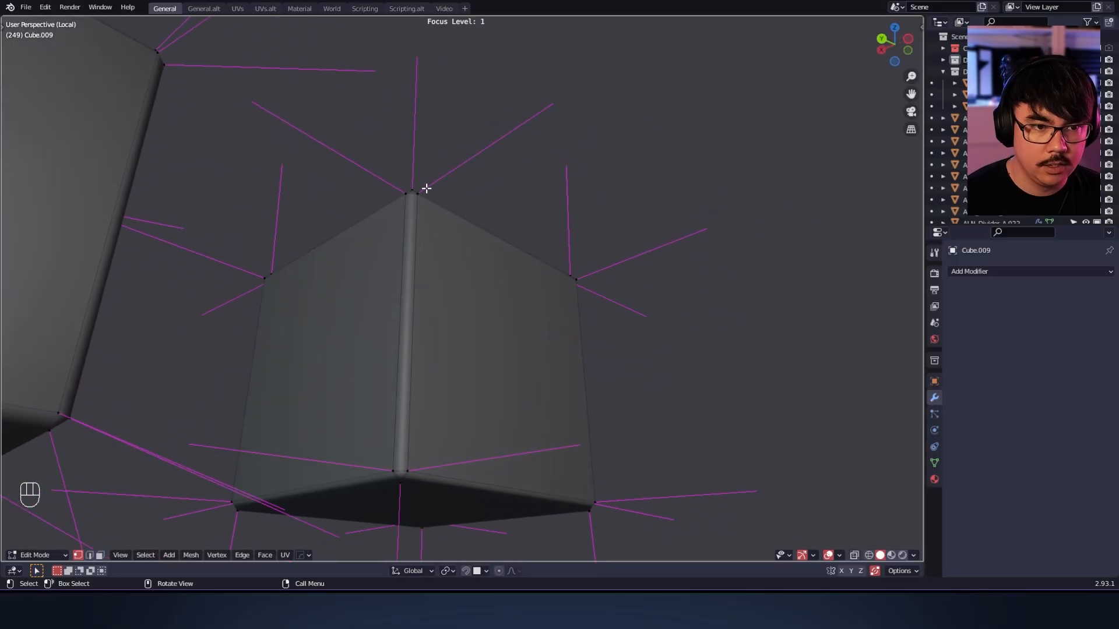
pyautogui.keyDown('alt'); pyautogui.moveTo(542, 110); pyautogui.dragTo(487, 163, button='middle'); pyautogui.keyUp('alt')
# Select a large side face of the duplicated cube in face mode and inspect the split normals at its corners.
pyautogui.press('Tab')
pyautogui.click(418, 332)
pyautogui.moveTo(418, 332); pyautogui.dragTo(501, 367, button='middle')
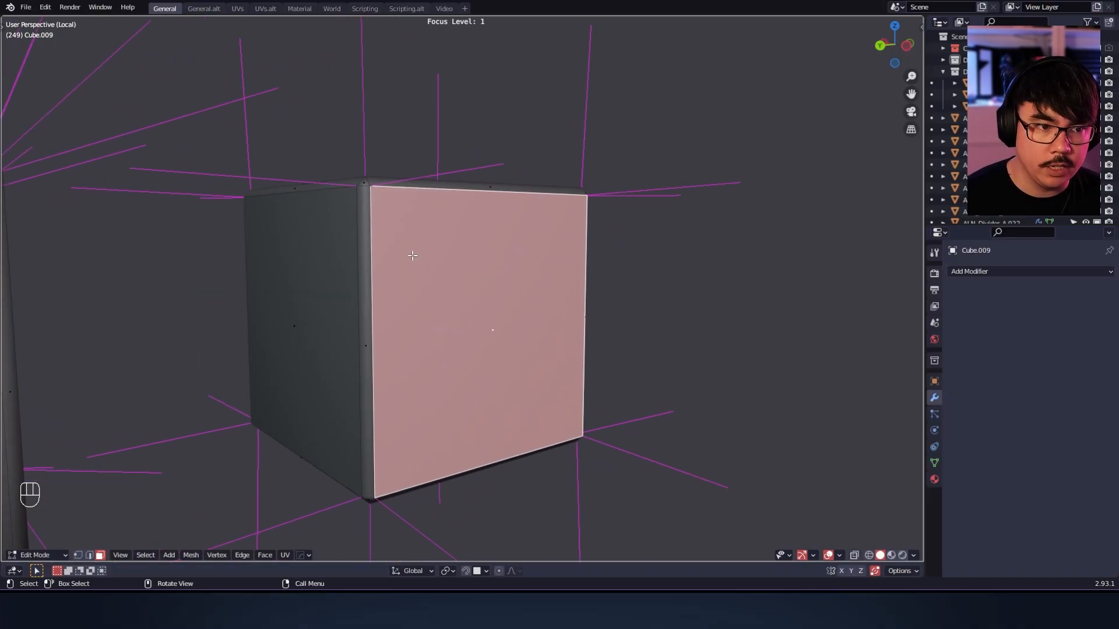
pyautogui.keyDown('alt'); pyautogui.keyDown('shift'); pyautogui.moveTo(388, 194); pyautogui.dragTo(482, 340, button='middle'); pyautogui.keyUp('shift'); pyautogui.keyUp('alt')
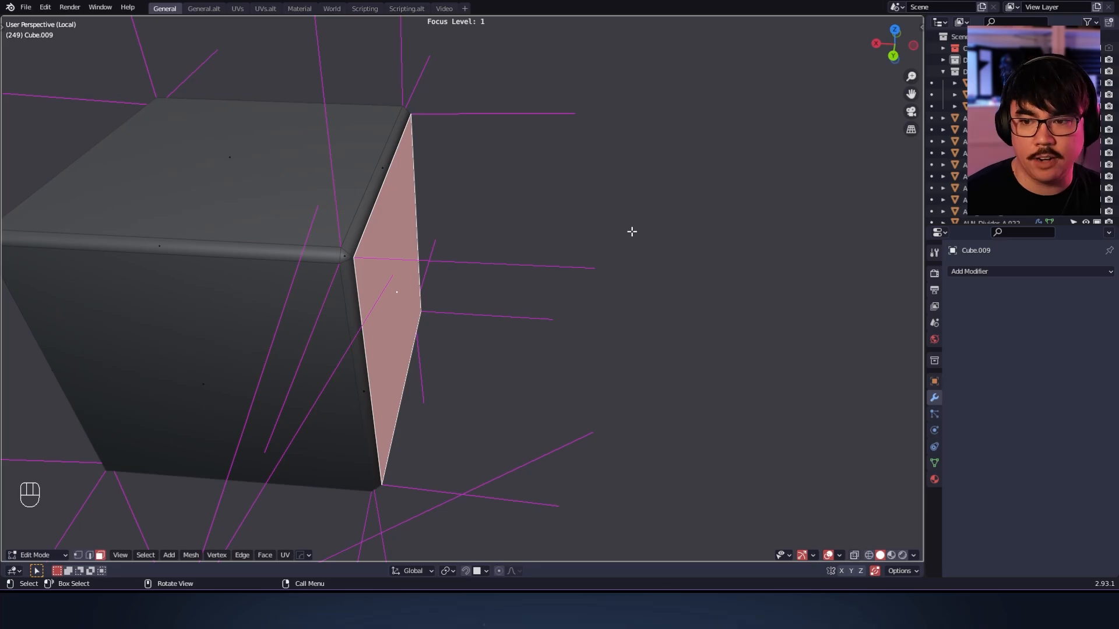
pyautogui.keyDown('alt'); pyautogui.moveTo(605, 216); pyautogui.dragTo(604, 317, button='middle'); pyautogui.keyUp('alt')
# Return to object mode and view the duplicated cube's shading across its flat faces and beveled edges.
pyautogui.press('Tab')
pyautogui.keyDown('alt'); pyautogui.keyDown('shift'); pyautogui.moveTo(635, 198); pyautogui.dragTo(462, 291, button='middle'); pyautogui.keyUp('shift'); pyautogui.keyUp('alt')
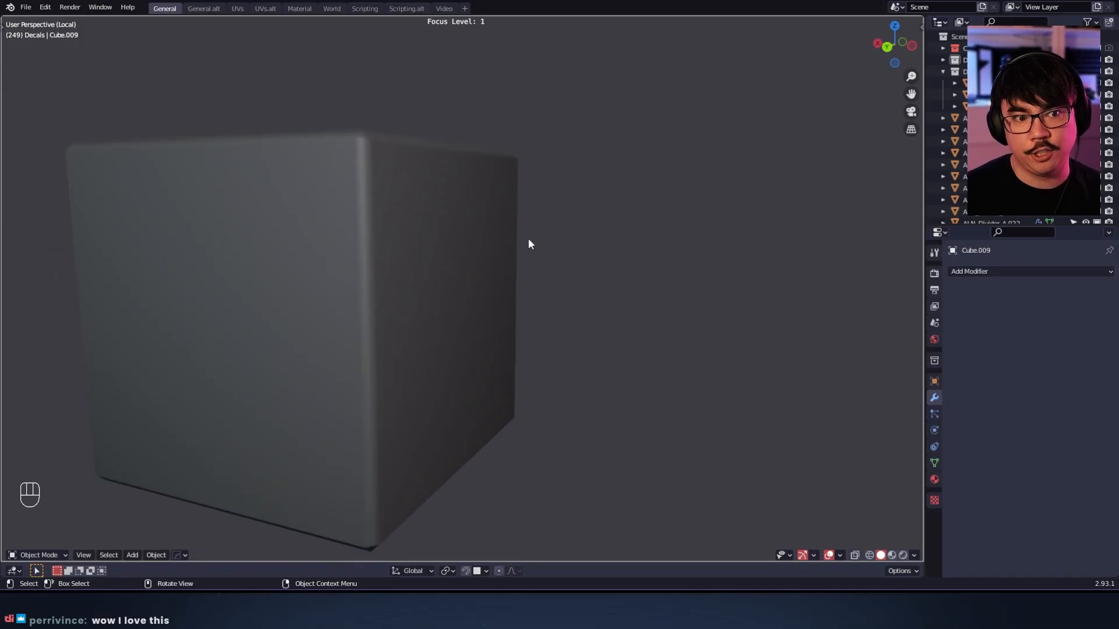
pyautogui.keyDown('alt'); pyautogui.moveTo(529, 240); pyautogui.dragTo(434, 356, button='middle'); pyautogui.keyUp('alt')
pyautogui.keyDown('alt'); pyautogui.keyDown('shift'); pyautogui.moveTo(433, 355); pyautogui.dragTo(452, 477); pyautogui.keyUp('shift'); pyautogui.keyUp('alt')
pyautogui.keyDown('alt'); pyautogui.keyDown('shift'); pyautogui.moveTo(452, 478); pyautogui.dragTo(553, 306); pyautogui.keyUp('shift'); pyautogui.keyUp('alt')
# Examine the split normals at the duplicated cube's beveled corners in edit mode, and return to object mode.
pyautogui.click(523, 325)
pyautogui.press('Tab')
pyautogui.click(745, 308)
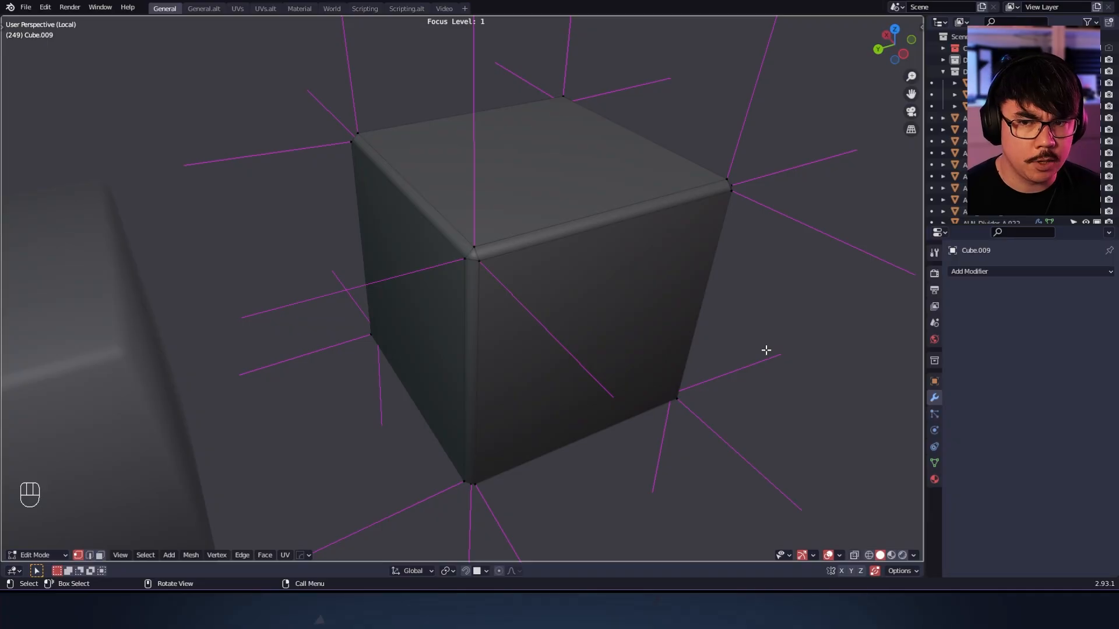
pyautogui.keyDown('alt'); pyautogui.keyDown('shift'); pyautogui.moveTo(700, 312); pyautogui.dragTo(663, 284, button='middle'); pyautogui.keyUp('shift'); pyautogui.keyUp('alt')
pyautogui.press('Tab')
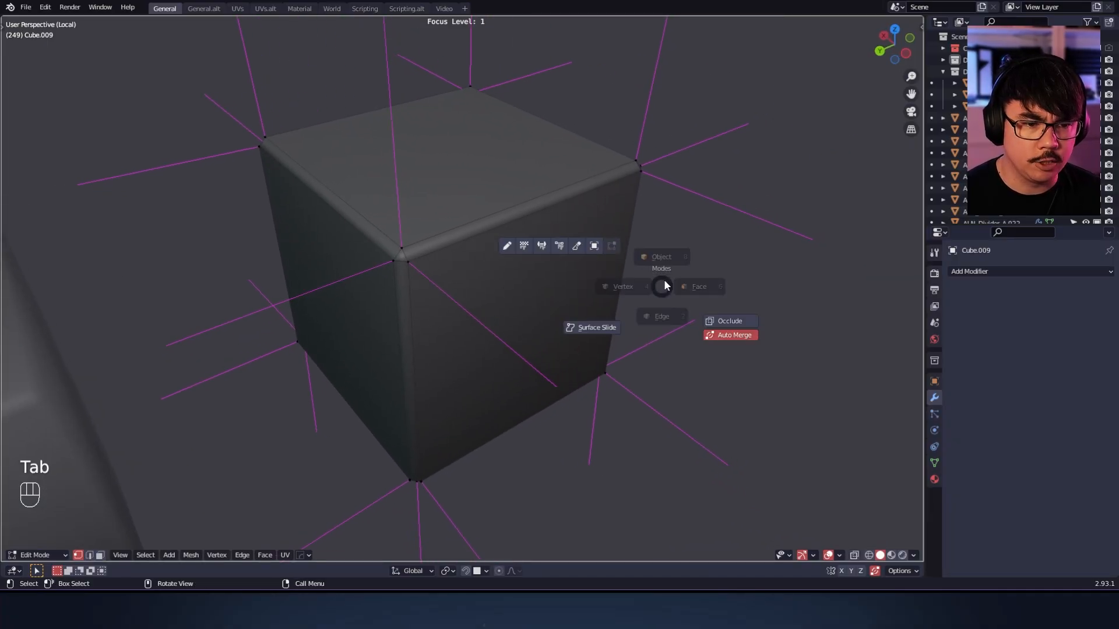
pyautogui.click(660, 276)
pyautogui.keyDown('alt'); pyautogui.keyDown('shift'); pyautogui.moveTo(588, 295); pyautogui.dragTo(542, 281, button='middle'); pyautogui.keyUp('shift'); pyautogui.keyUp('alt')
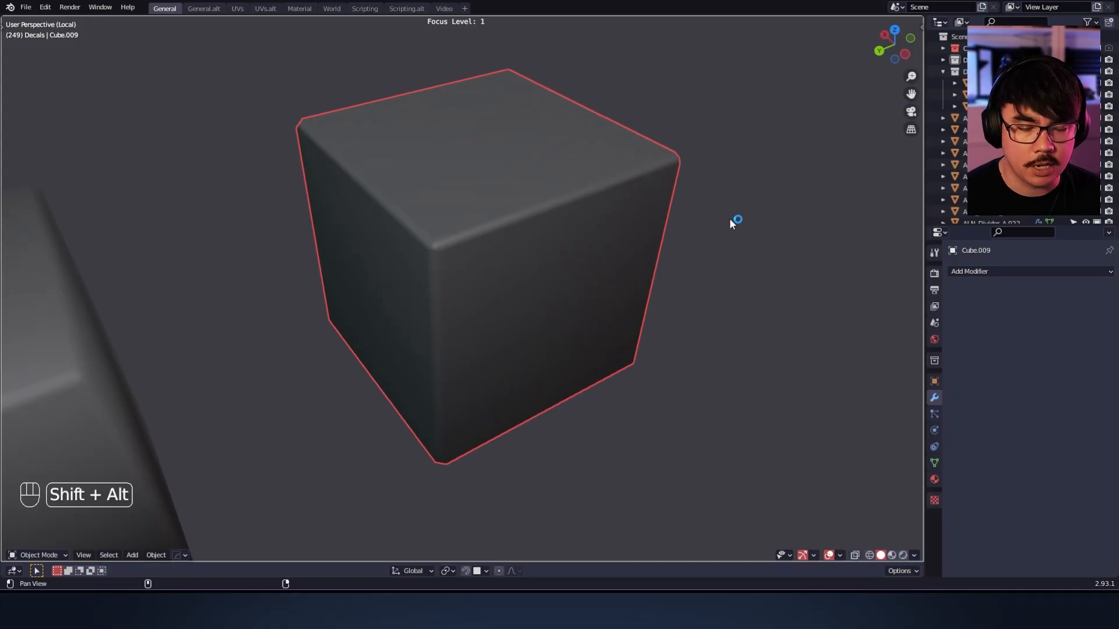
pyautogui.keyDown('alt'); pyautogui.keyDown('shift'); pyautogui.moveTo(732, 222); pyautogui.dragTo(496, 271, button='middle'); pyautogui.keyUp('shift'); pyautogui.keyUp('alt')
pyautogui.click(728, 252)
pyautogui.click(669, 260)
# Try to undo back to before the Weighted Normal modifier was applied on the duplicated cube.
pyautogui.hotkey('ctrl', 'z')
pyautogui.hotkey('ctrl', 'z')
pyautogui.hotkey('ctrl', 'z')
pyautogui.hotkey('ctrl', 'z')
pyautogui.hotkey('ctrl', 'z')
pyautogui.hotkey('ctrl', 'z')
pyautogui.hotkey('ctrl', 'z')
pyautogui.hotkey('ctrl', 'z')
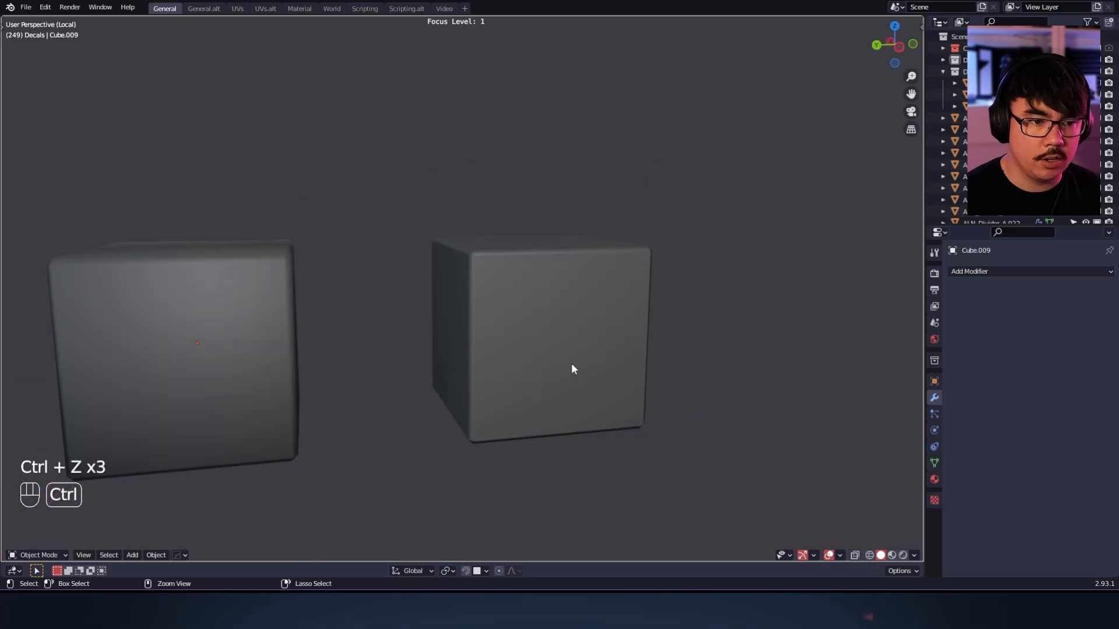
pyautogui.hotkey('ctrl', 'z')
pyautogui.hotkey('ctrl', 'z')
pyautogui.hotkey('ctrl', 'z')
pyautogui.hotkey('ctrl', 'z')
pyautogui.hotkey('ctrl', 'z')
pyautogui.hotkey('ctrl', 'z')
pyautogui.hotkey('ctrl', 'z')
pyautogui.hotkey('ctrl', 'z')
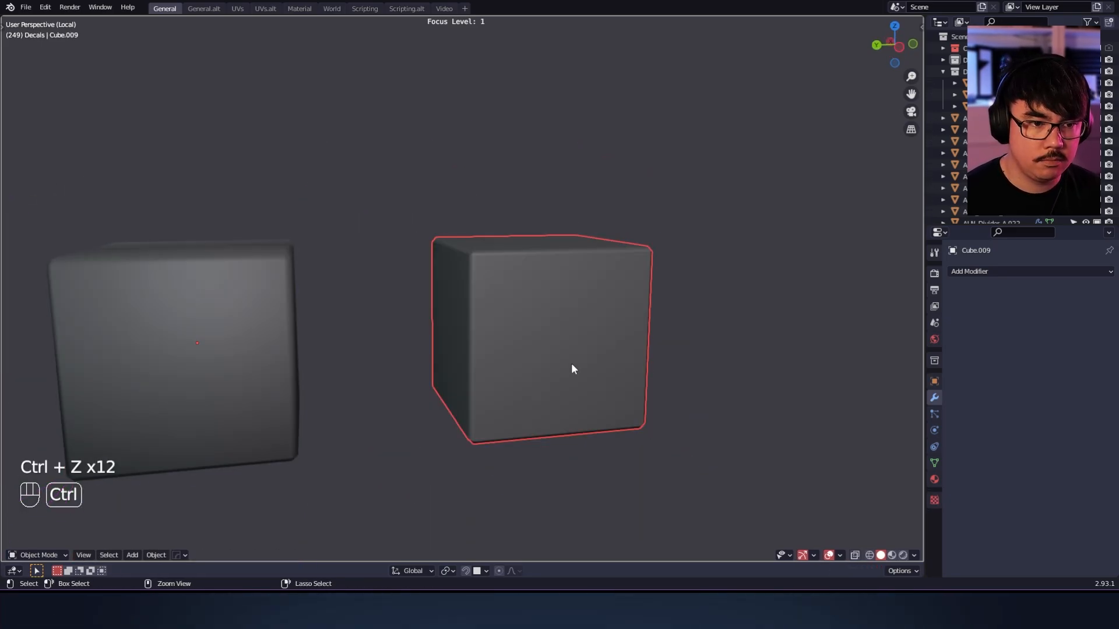
pyautogui.hotkey('ctrl', 'z')
pyautogui.hotkey('ctrl', 'z')
pyautogui.hotkey('ctrl', 'z')
pyautogui.hotkey('ctrl', 'z')
pyautogui.hotkey('ctrl', 'z')
pyautogui.hotkey('ctrl', 'z')
pyautogui.hotkey('ctrl', 'z')
pyautogui.hotkey('ctrl', 'z')
pyautogui.hotkey('ctrl', 'z')
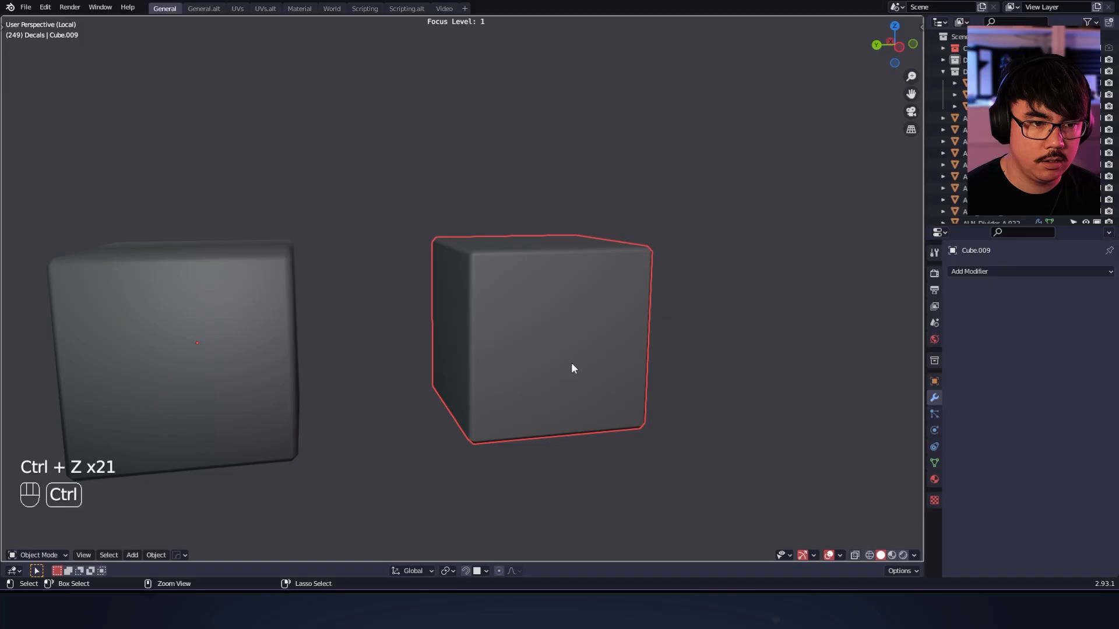
pyautogui.hotkey('ctrl', 'z')
pyautogui.hotkey('ctrl', 'z')
pyautogui.hotkey('ctrl', 'z')
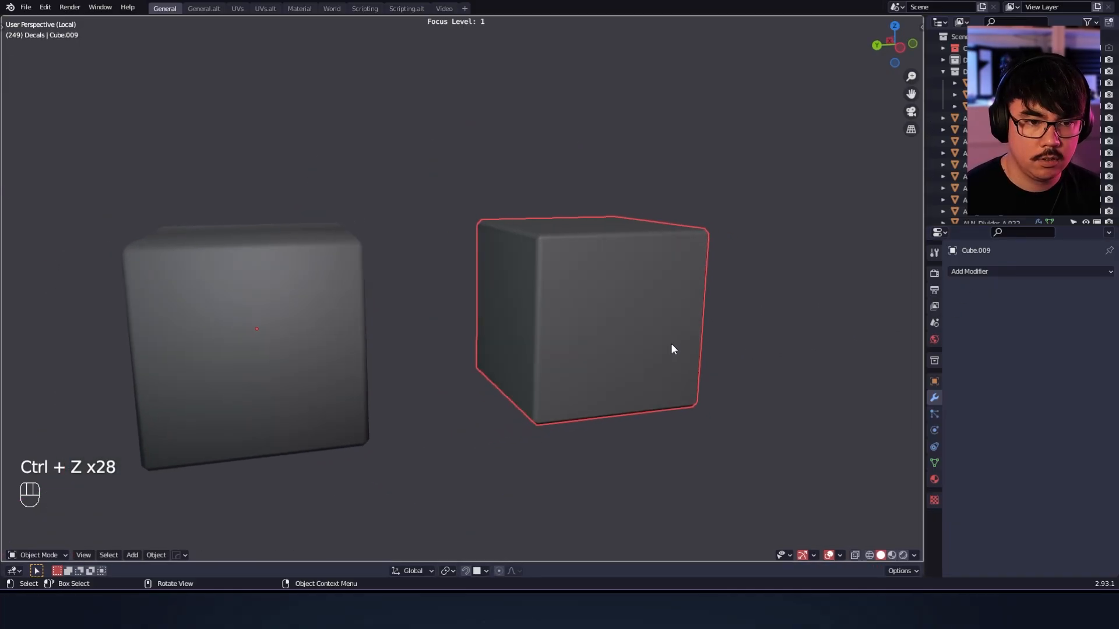
pyautogui.hotkey('ctrl', 'z')
pyautogui.hotkey('ctrl', 'z')
pyautogui.hotkey('ctrl', 'z')
pyautogui.hotkey('ctrl', 'z')
pyautogui.hotkey('ctrl', 'z')
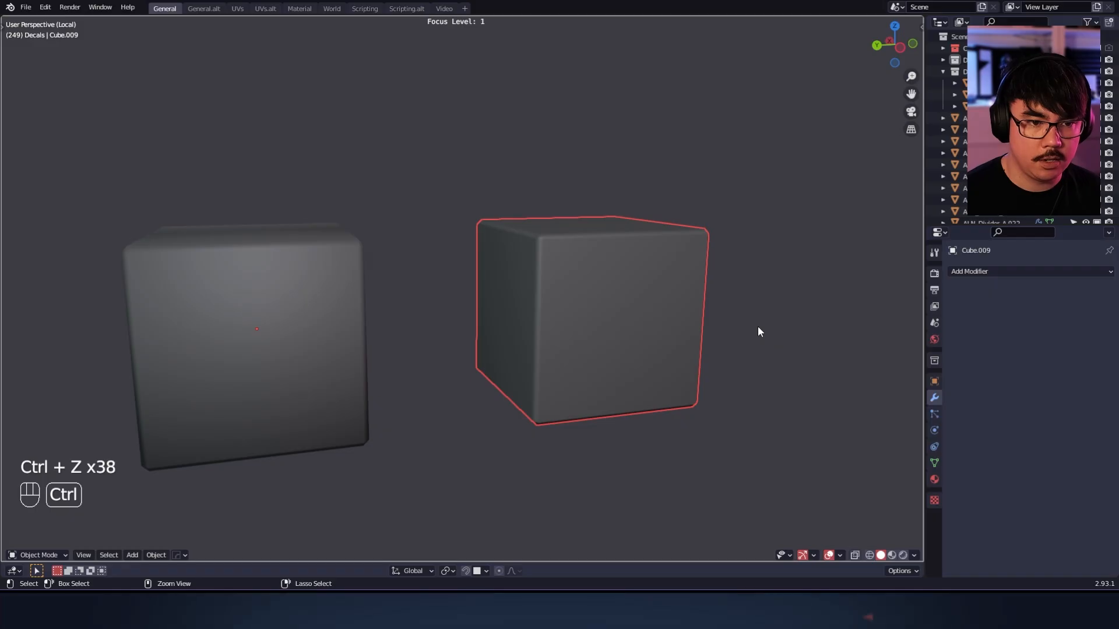
pyautogui.hotkey('ctrl', 'z')
pyautogui.hotkey('ctrl', 'z')
pyautogui.hotkey('ctrl', 'z')
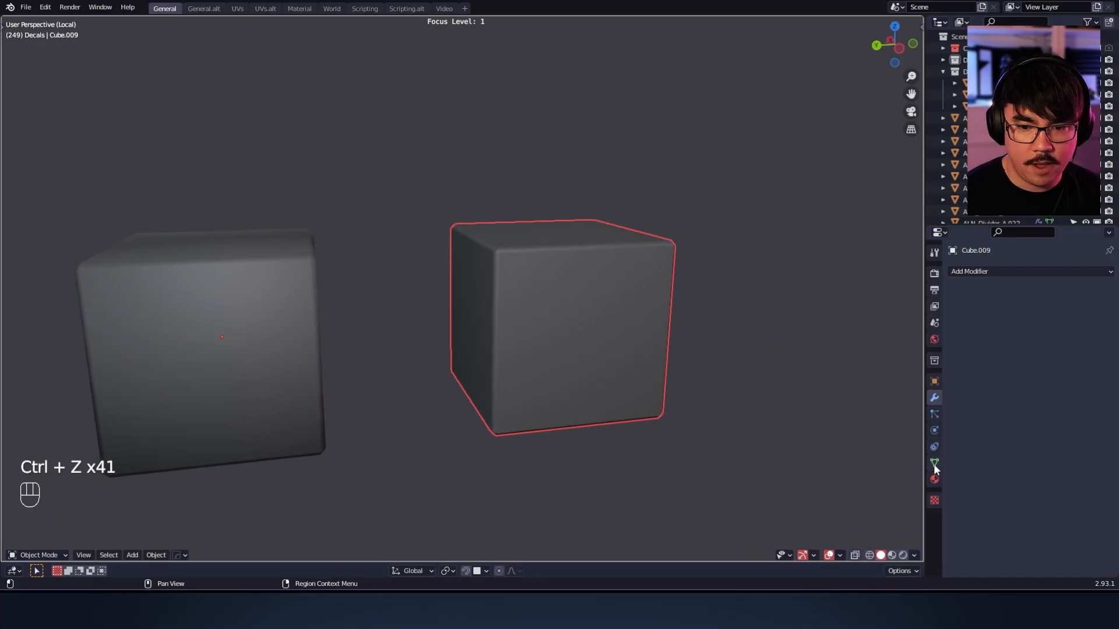
# Clear the duplicated cube's custom split normals data.
pyautogui.click(933, 464)
pyautogui.scroll(-4, 987, 502)
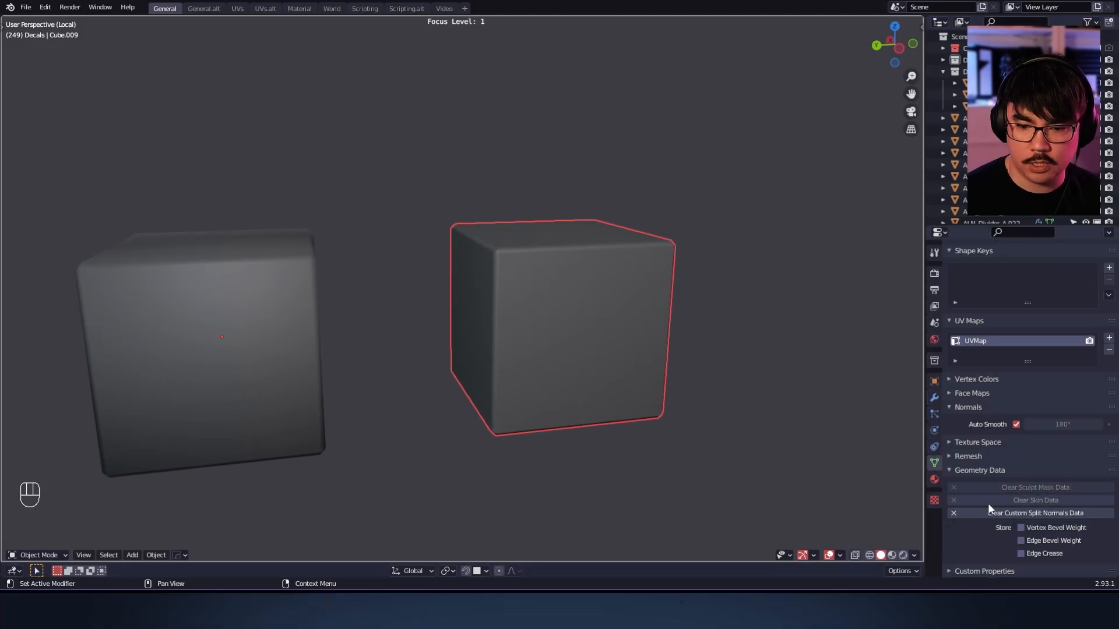
pyautogui.click(1068, 517)
pyautogui.click(750, 391)
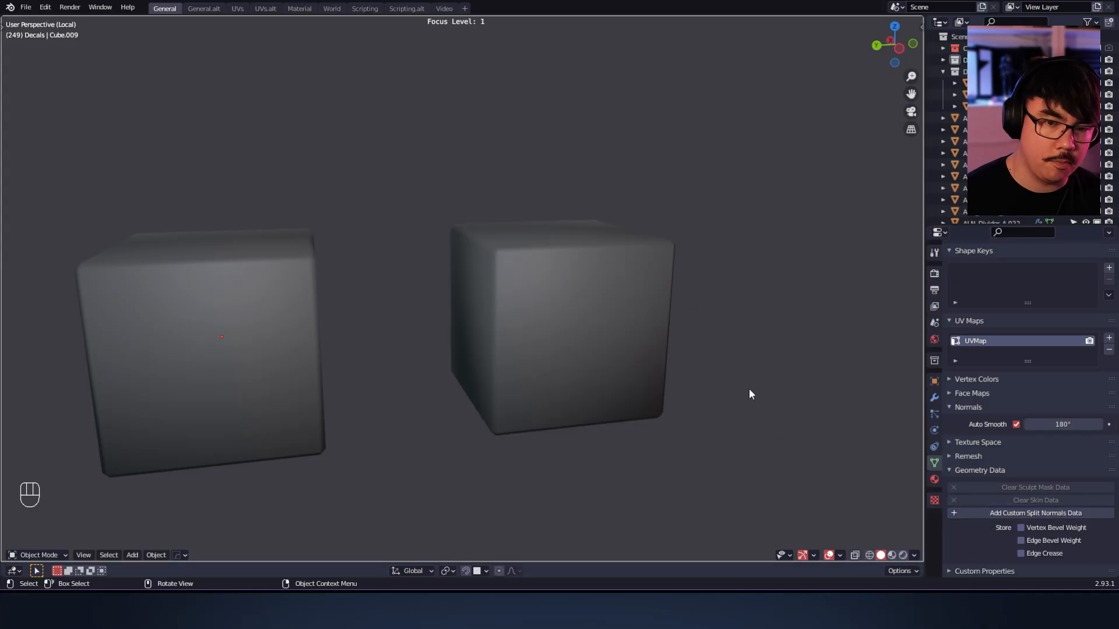
# Add a new Weighted Normal modifier to the duplicated cube.
pyautogui.click(619, 325)
pyautogui.keyDown('alt'); pyautogui.moveTo(684, 333); pyautogui.dragTo(624, 351); pyautogui.keyUp('alt')
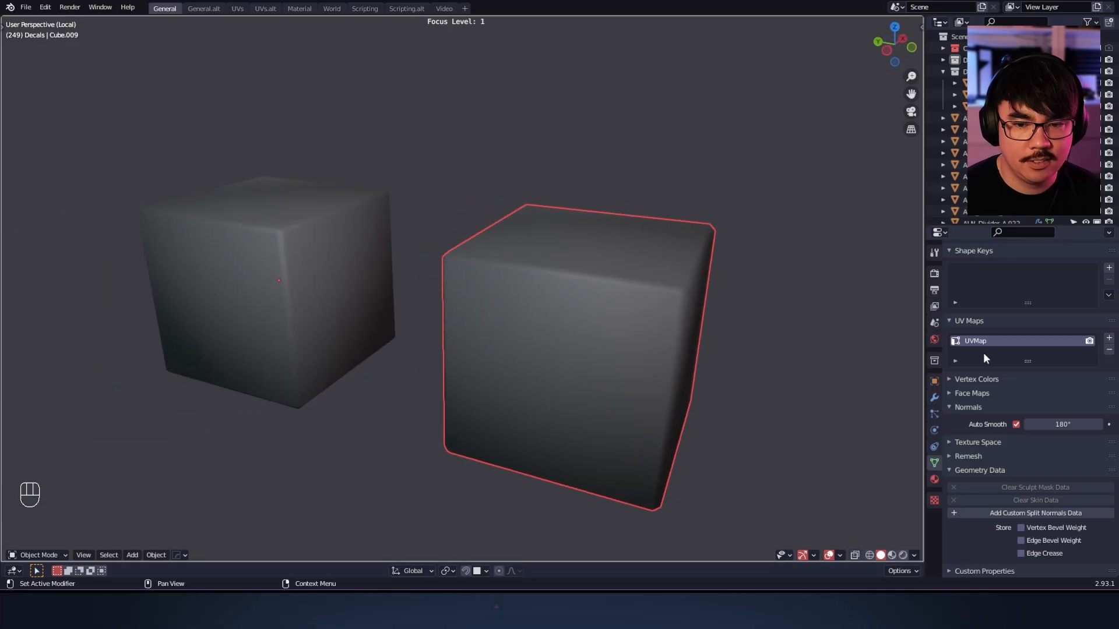
pyautogui.click(935, 396)
pyautogui.click(988, 272)
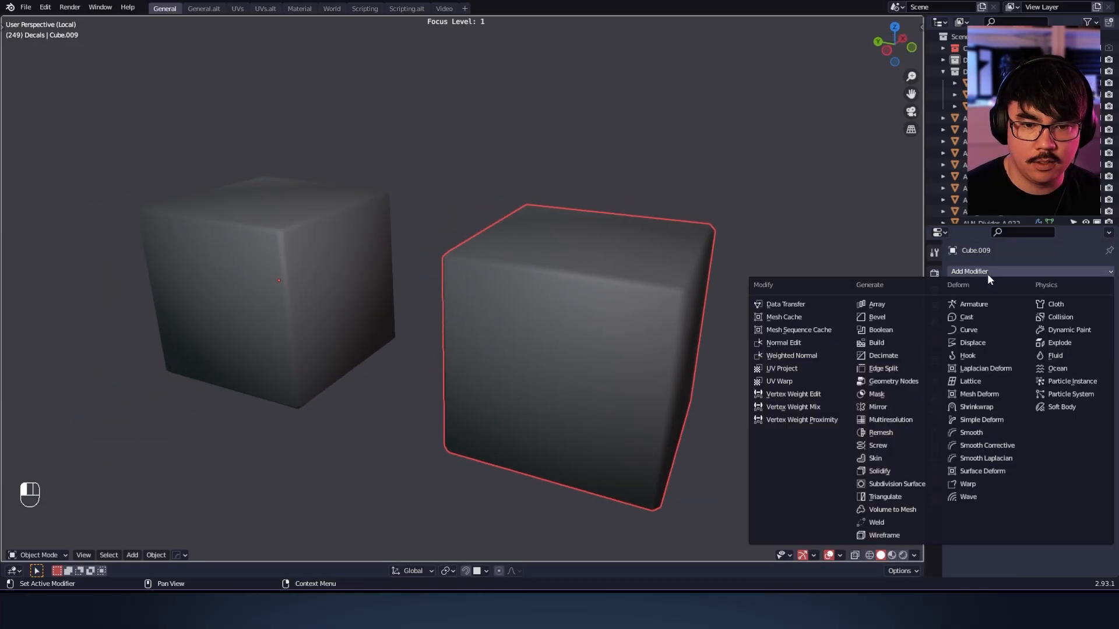
pyautogui.click(830, 355)
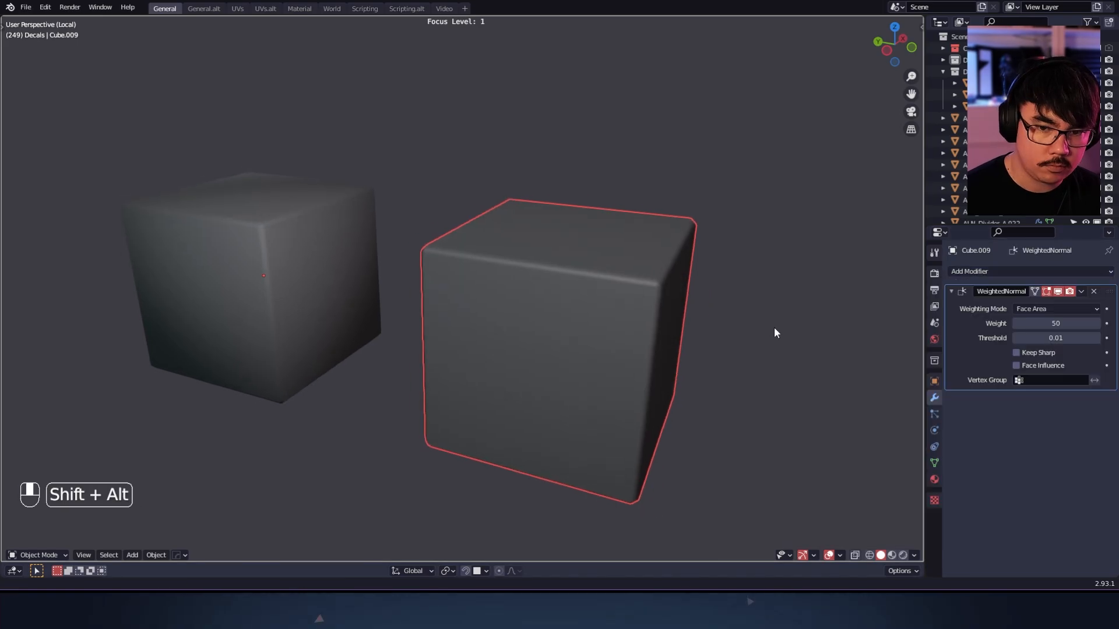
# Duplicate the cube with the Weighted Normal modifier and place the copy about 0.44 m away along negative Y.
pyautogui.keyDown('alt'); pyautogui.keyDown('shift'); pyautogui.moveTo(773, 327); pyautogui.dragTo(595, 290, button='middle'); pyautogui.keyUp('shift'); pyautogui.keyUp('alt')
pyautogui.press('Tab')
pyautogui.hotkey('shift', 'd')
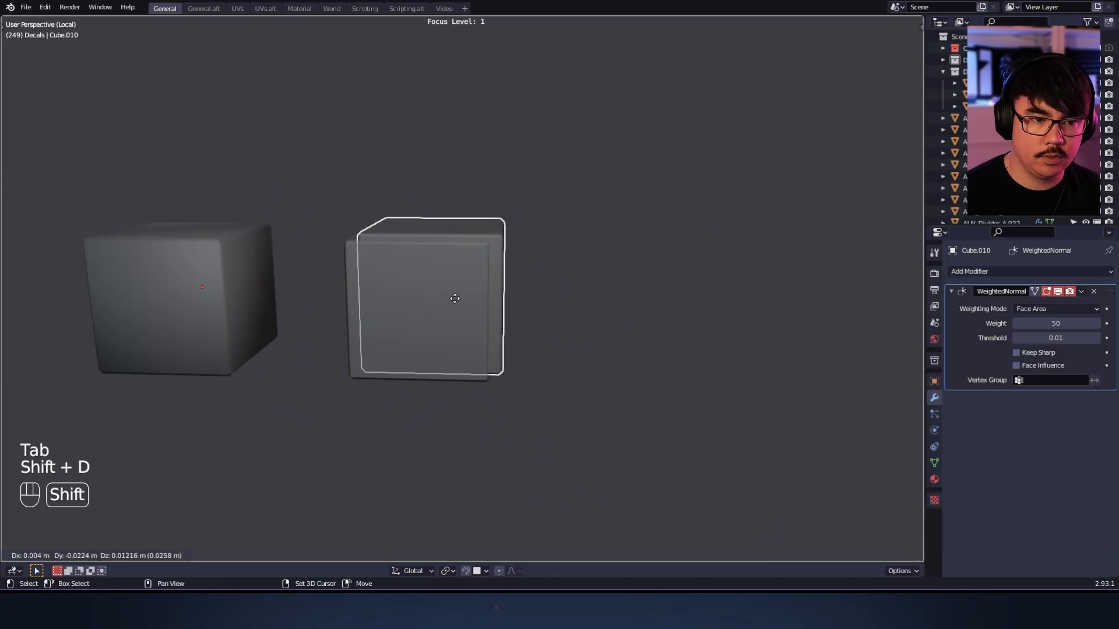
pyautogui.click(666, 305)
pyautogui.keyDown('alt'); pyautogui.moveTo(666, 305); pyautogui.dragTo(641, 278, button='middle'); pyautogui.keyUp('alt')
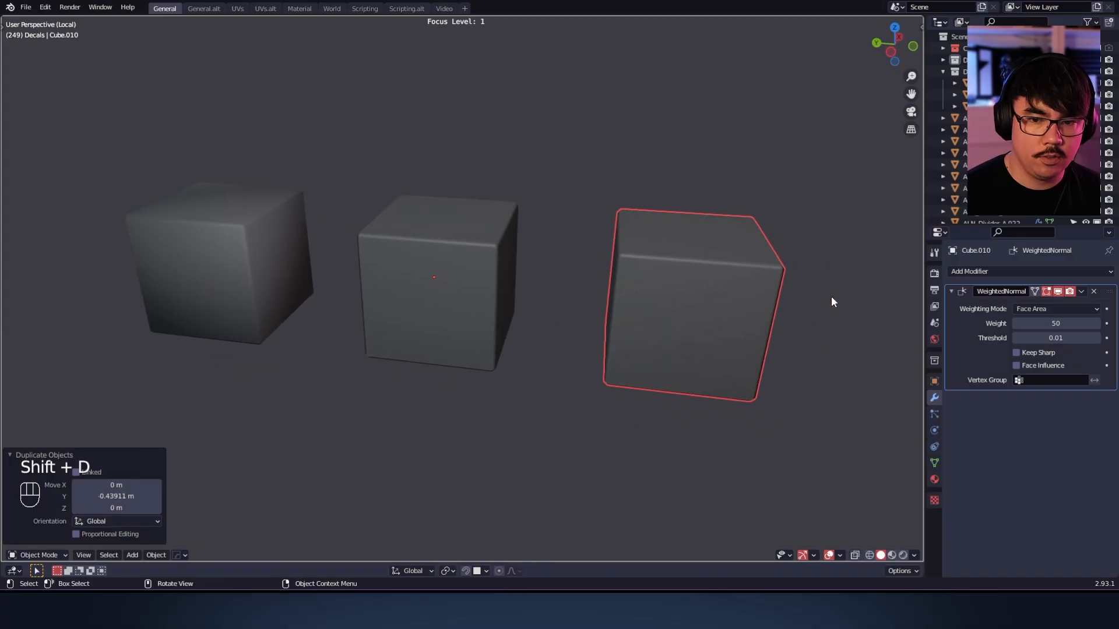
# View the third cube's split normals in edit mode, and in object mode select it together with the middle cube.
pyautogui.press('Tab')
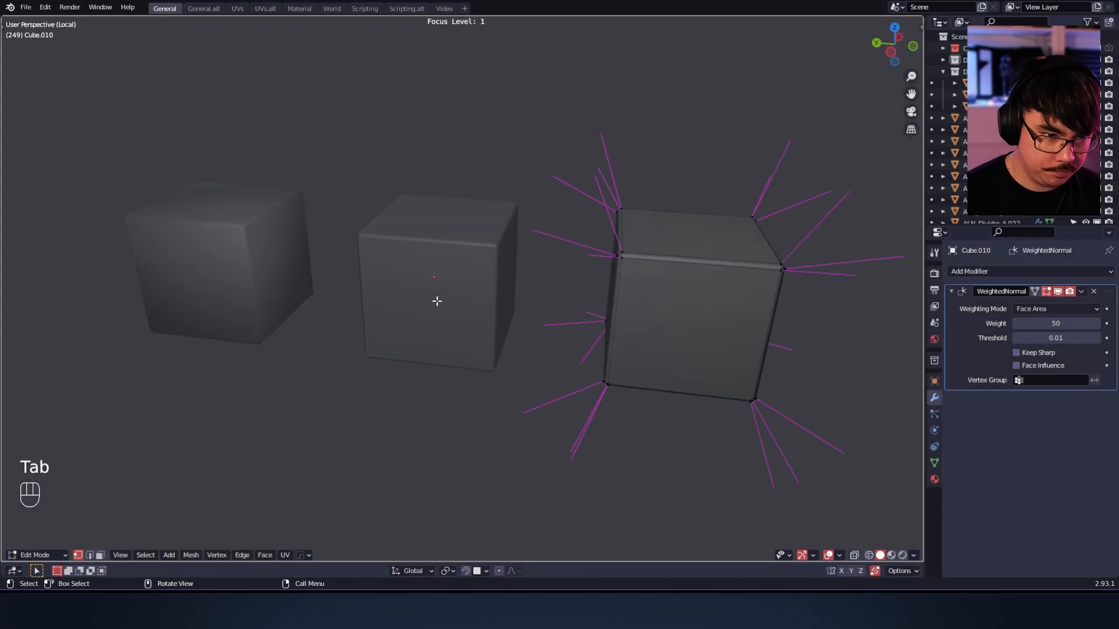
pyautogui.press('Tab')
pyautogui.keyDown('shift'); pyautogui.click(670, 289); pyautogui.keyUp('shift')
pyautogui.press('Tab')
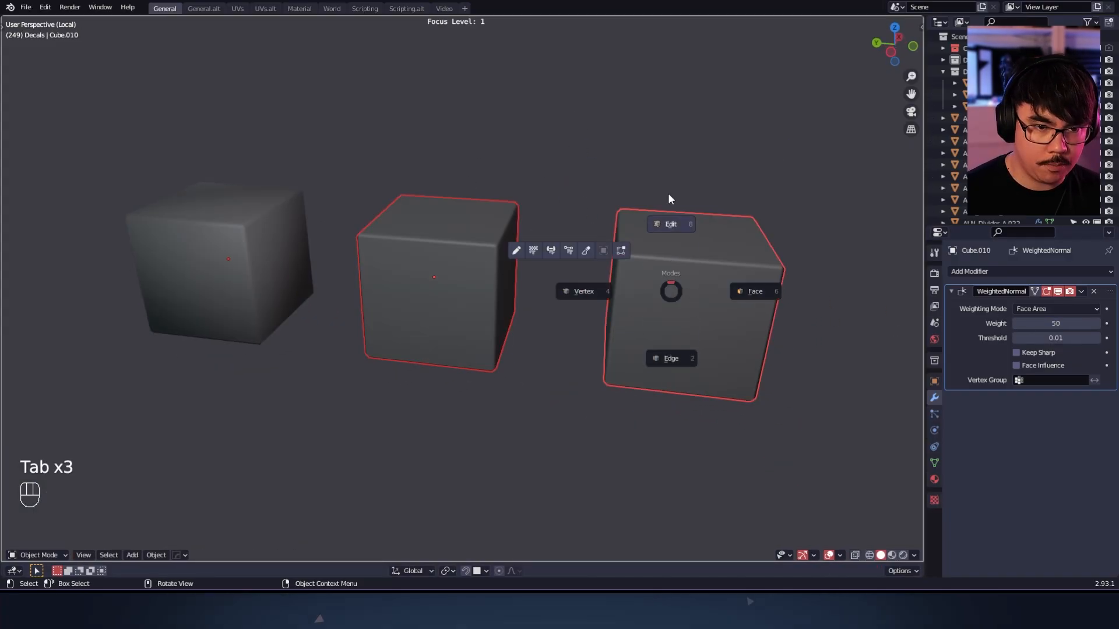
pyautogui.click(667, 294)
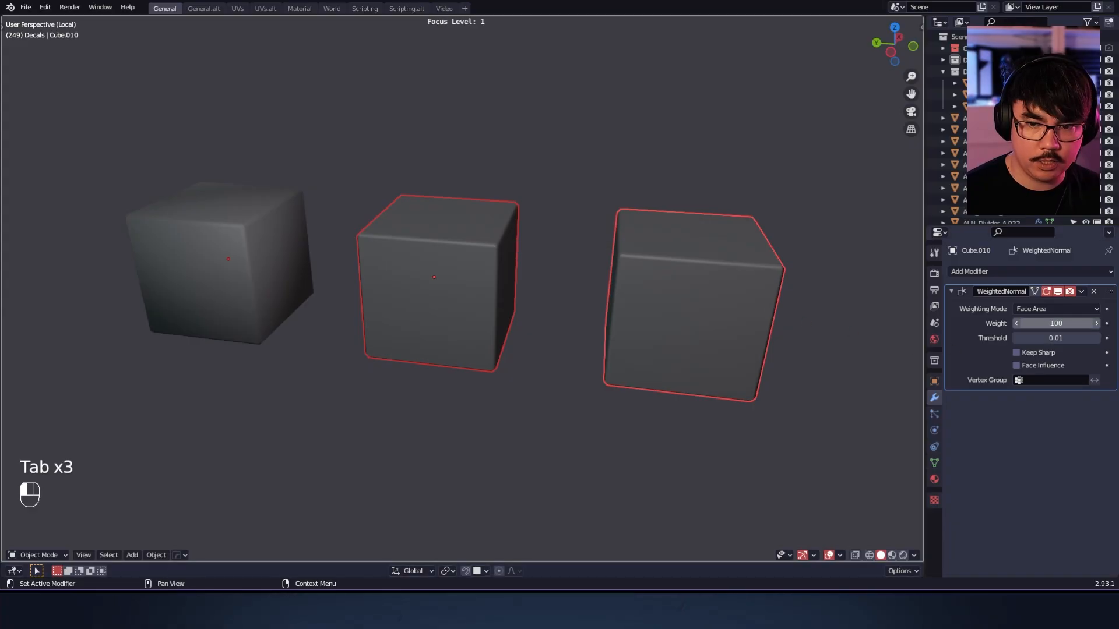
# Set the third cube's Weighted Normal weight to 100 and compare the shading by undoing and redoing the change.
pyautogui.hotkey('ctrl', 'z')
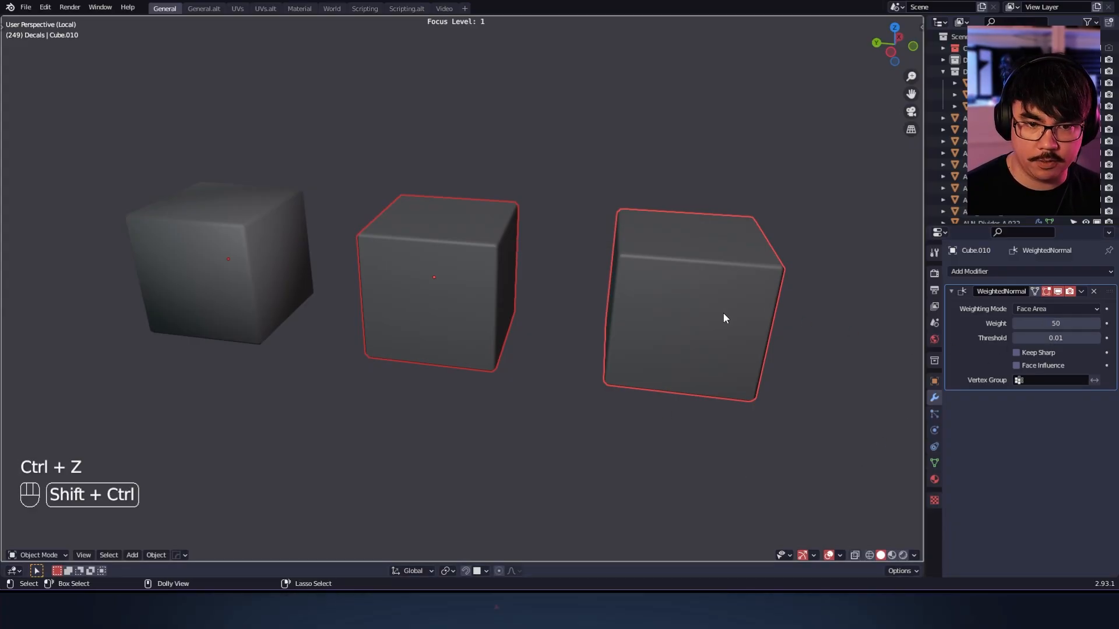
pyautogui.hotkey('ctrl', 'z')
pyautogui.hotkey('ctrl', 'shift', 'z')
pyautogui.click(431, 314)
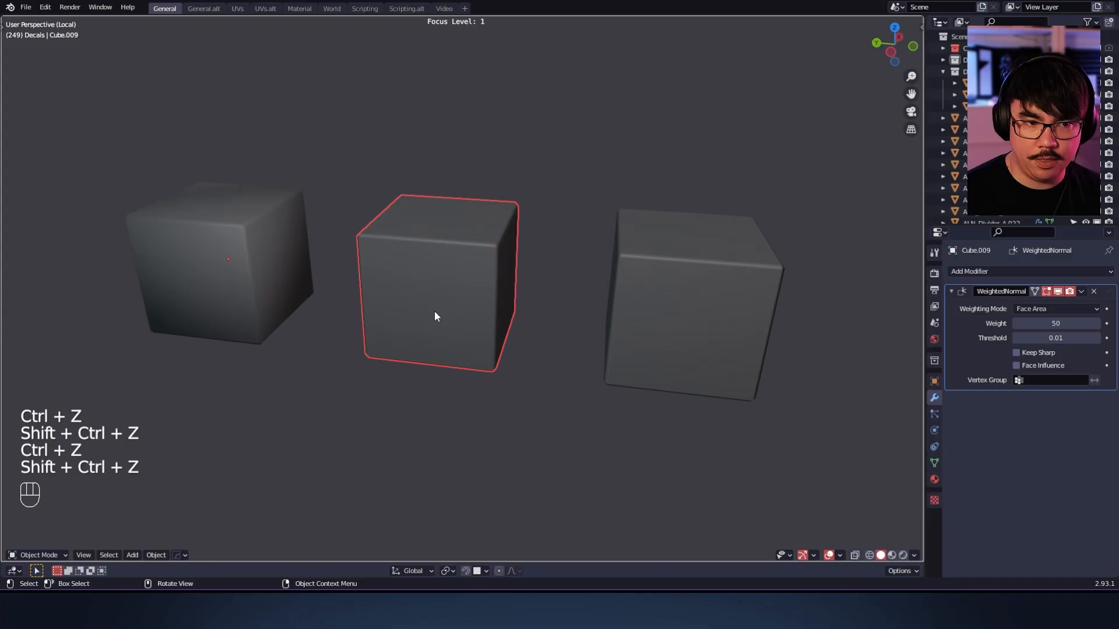
# Add a Weighted Normal modifier to the original cube and set its weight to 10.
pyautogui.click(233, 285)
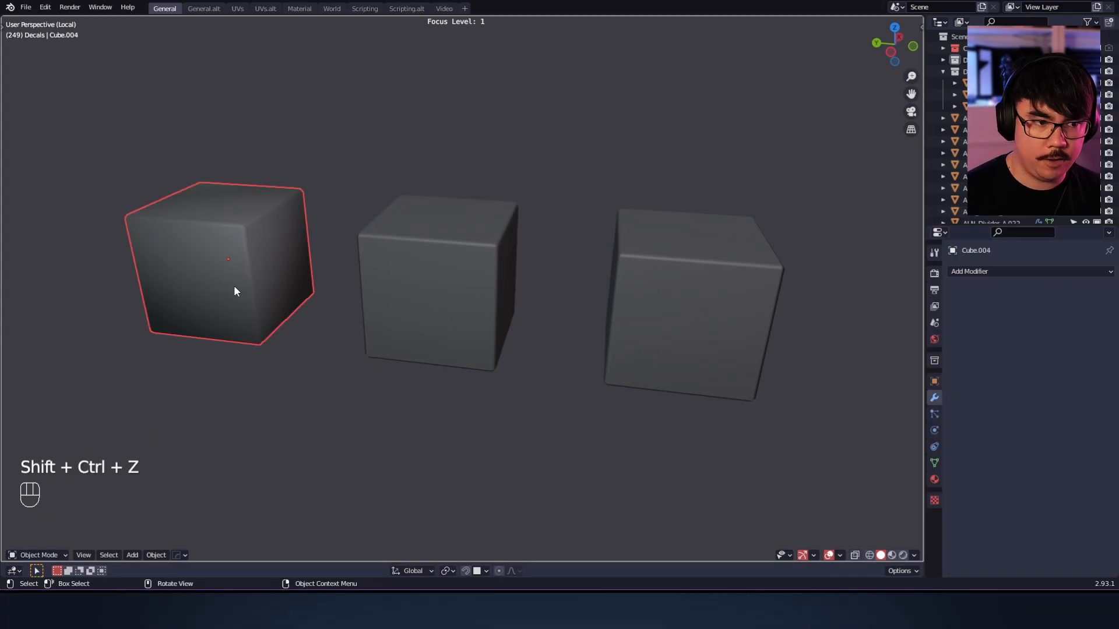
pyautogui.keyDown('alt'); pyautogui.keyDown('shift'); pyautogui.moveTo(233, 285); pyautogui.dragTo(710, 352); pyautogui.keyUp('shift'); pyautogui.keyUp('alt')
pyautogui.click(1026, 271)
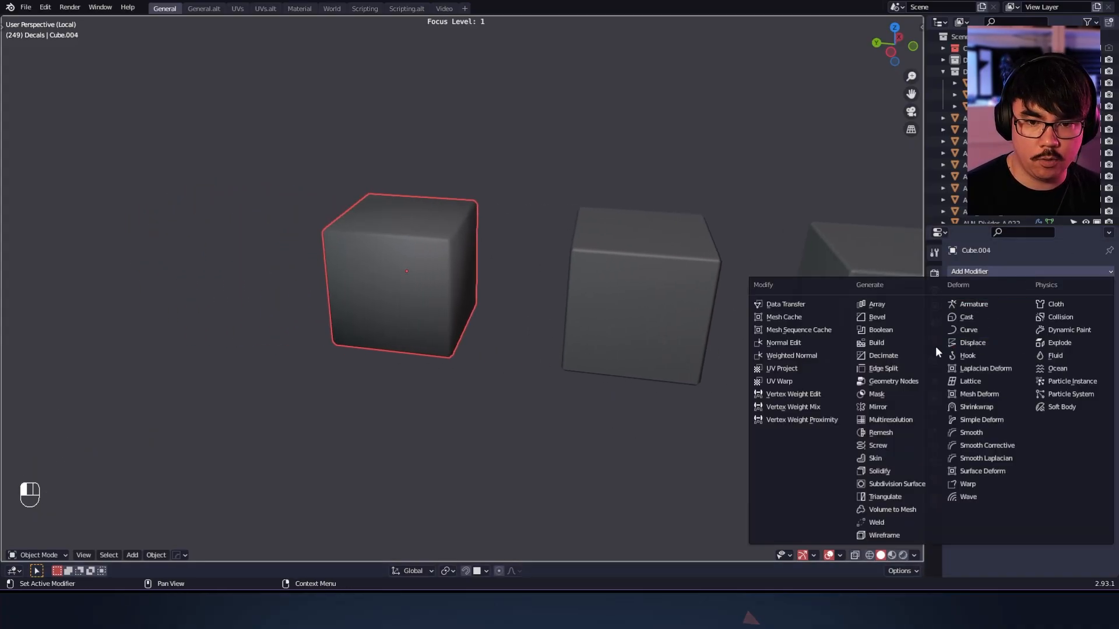
pyautogui.click(835, 354)
pyautogui.click(1055, 324)
pyautogui.write('10')
pyautogui.press('KP_Enter')
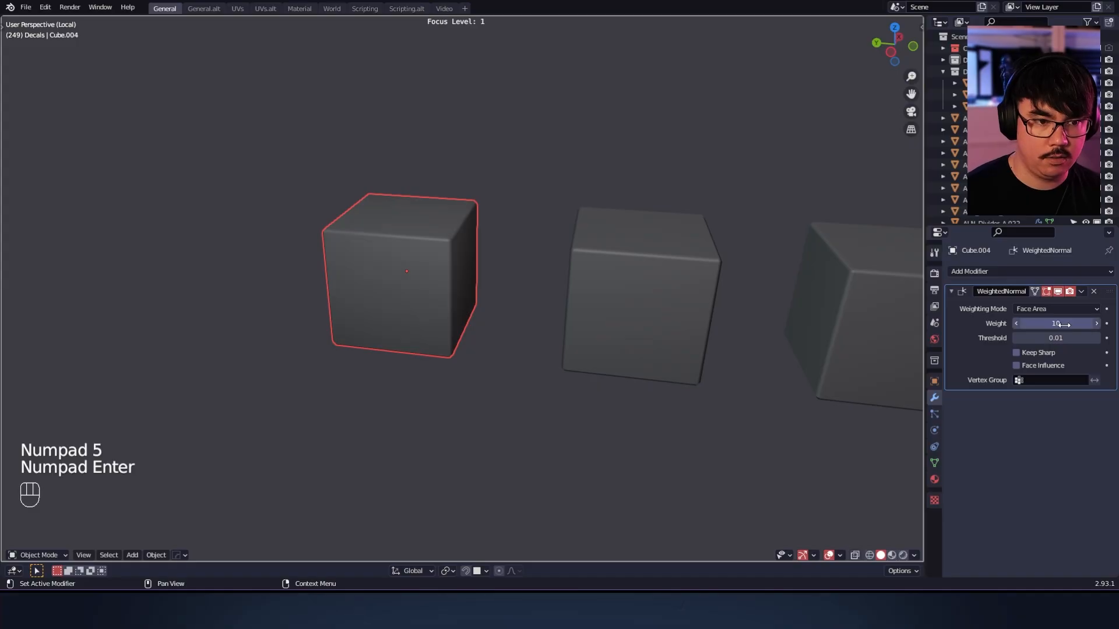
# Compare the shading and Weighted Normal weight of the three cubes by selecting each one.
pyautogui.click(805, 176)
pyautogui.keyDown('alt'); pyautogui.moveTo(805, 181); pyautogui.dragTo(474, 314); pyautogui.keyUp('alt')
pyautogui.click(470, 356)
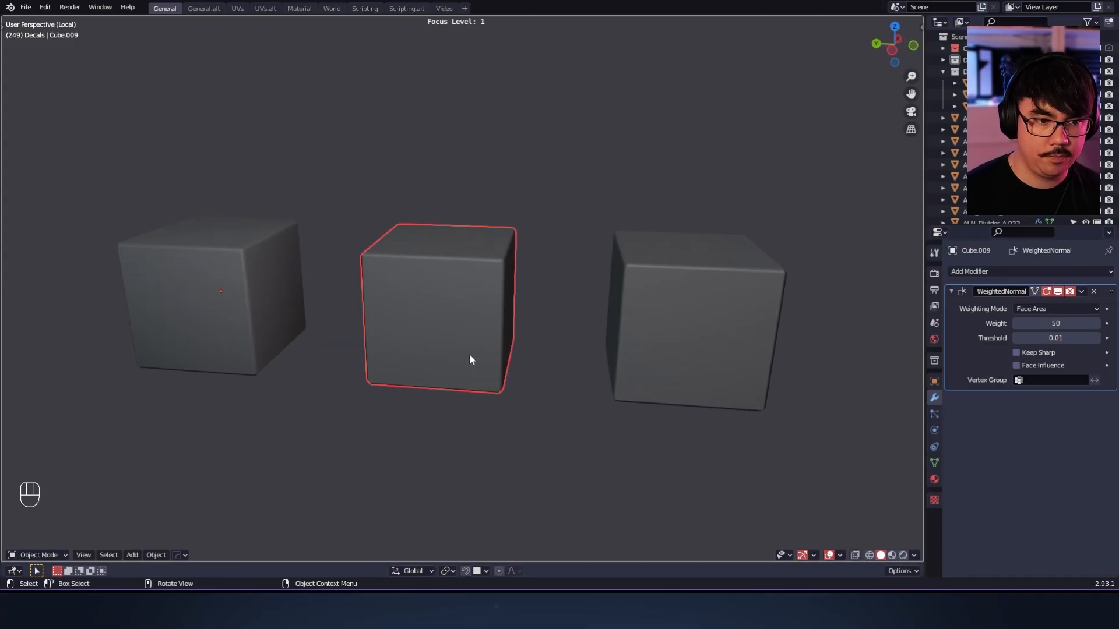
pyautogui.keyDown('alt'); pyautogui.keyDown('shift'); pyautogui.moveTo(470, 355); pyautogui.dragTo(498, 412); pyautogui.keyUp('shift'); pyautogui.keyUp('alt')
pyautogui.click(263, 294)
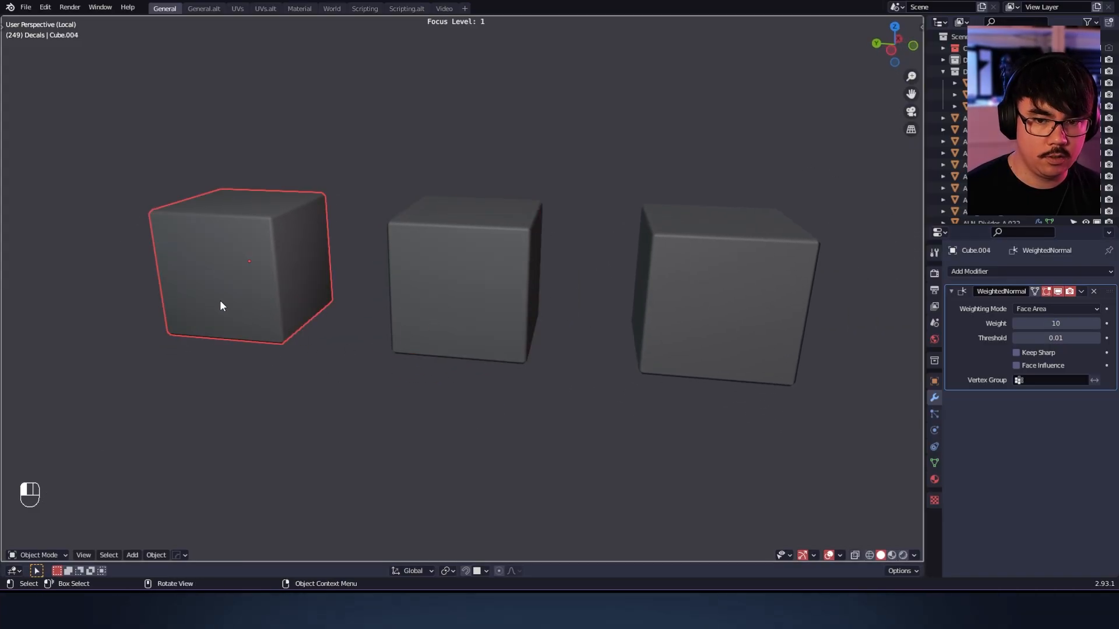
pyautogui.click(472, 306)
pyautogui.click(767, 295)
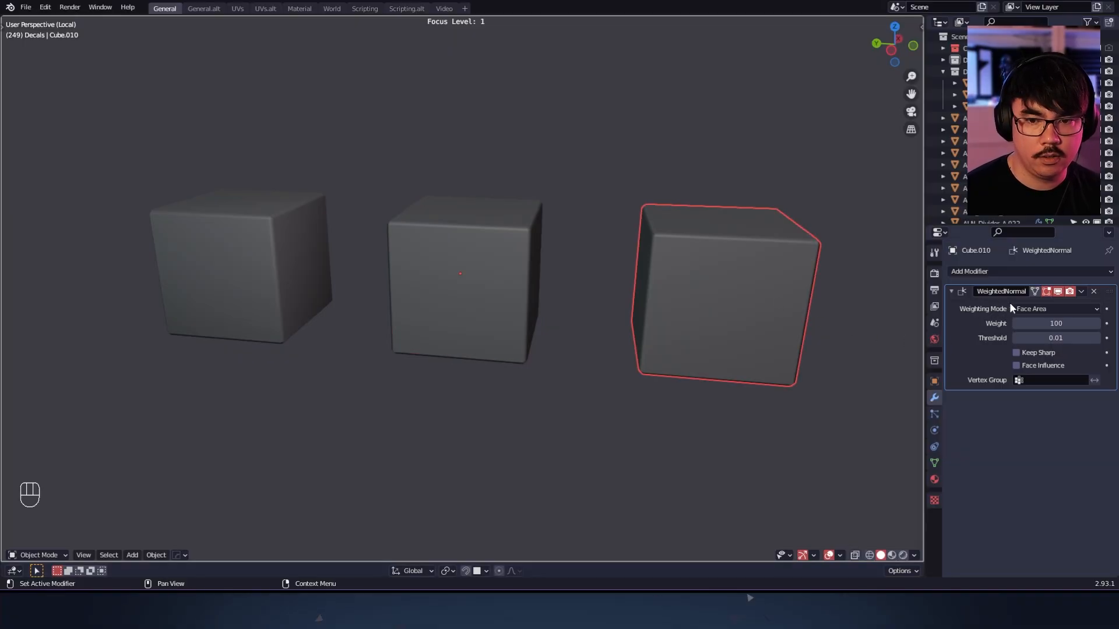
# Apply the Weighted Normal modifier on all three cubes.
pyautogui.hotkey('ctrl', 'a')
pyautogui.hotkey('ctrl', 'a')
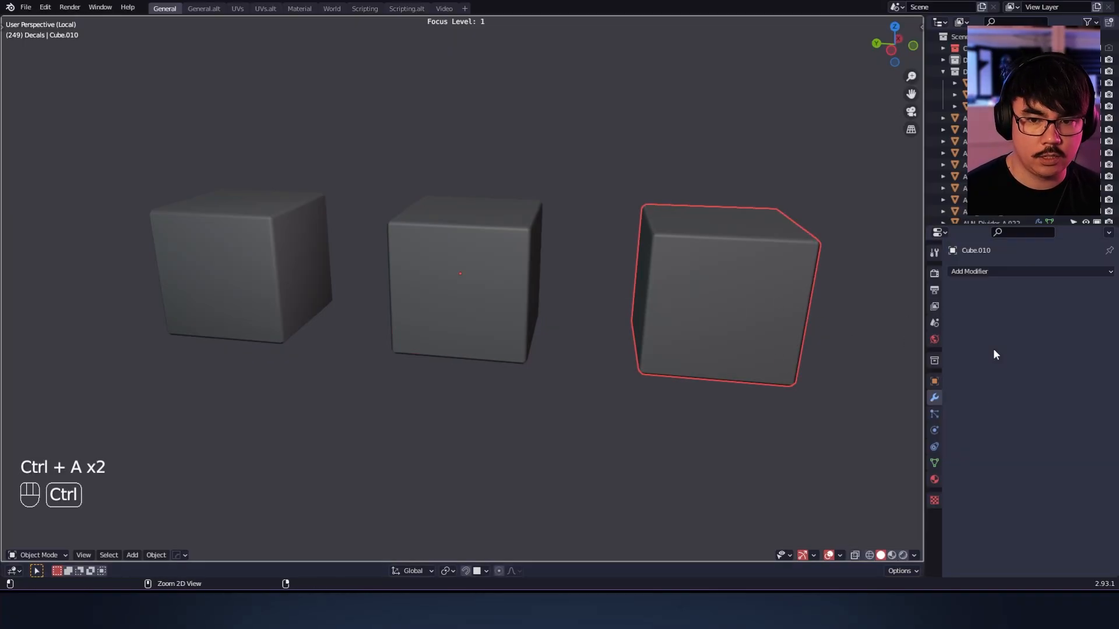
pyautogui.click(460, 279)
pyautogui.hotkey('ctrl', 'a')
pyautogui.click(267, 273)
pyautogui.hotkey('ctrl', 'a')
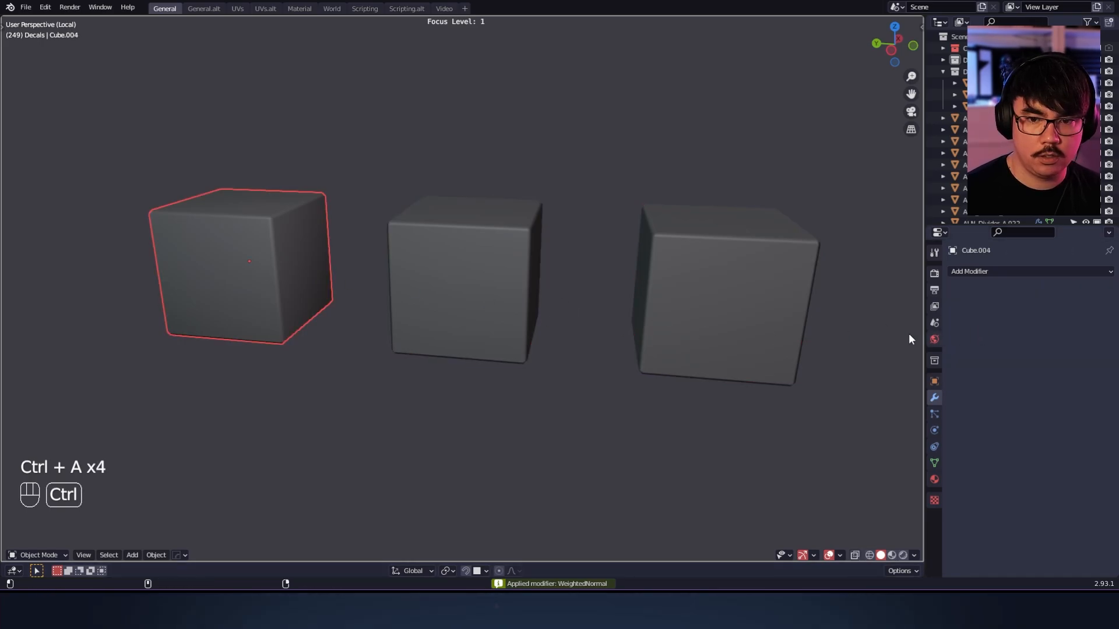
# Open all three cubes together in edit mode and compare their split normals in left orthographic view.
pyautogui.press('Tab')
pyautogui.keyDown('shift'); pyautogui.click(487, 271); pyautogui.keyUp('shift')
pyautogui.press('Tab')
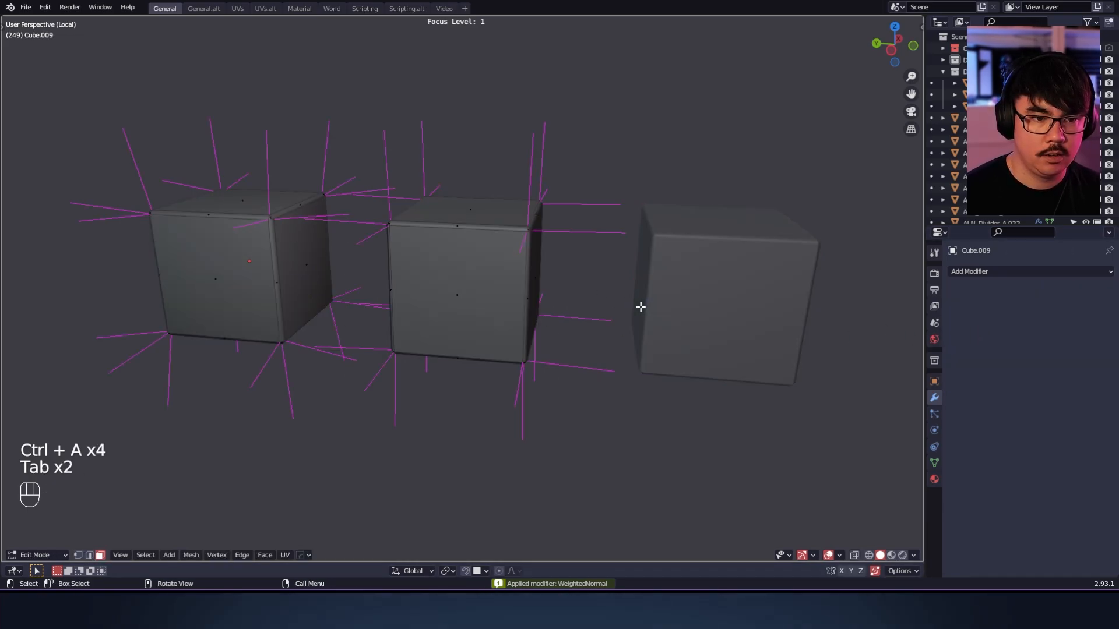
pyautogui.press('Tab')
pyautogui.keyDown('shift'); pyautogui.click(666, 299); pyautogui.keyUp('shift')
pyautogui.press('Tab')
pyautogui.keyDown('alt'); pyautogui.keyDown('shift'); pyautogui.moveTo(654, 365); pyautogui.dragTo(606, 367); pyautogui.keyUp('shift'); pyautogui.keyUp('alt')
pyautogui.keyDown('alt'); pyautogui.moveTo(668, 352); pyautogui.dragTo(593, 349, button='middle'); pyautogui.keyUp('alt')
pyautogui.keyDown('alt'); pyautogui.keyDown('shift'); pyautogui.moveTo(399, 240); pyautogui.dragTo(395, 279); pyautogui.keyUp('shift'); pyautogui.keyUp('alt')
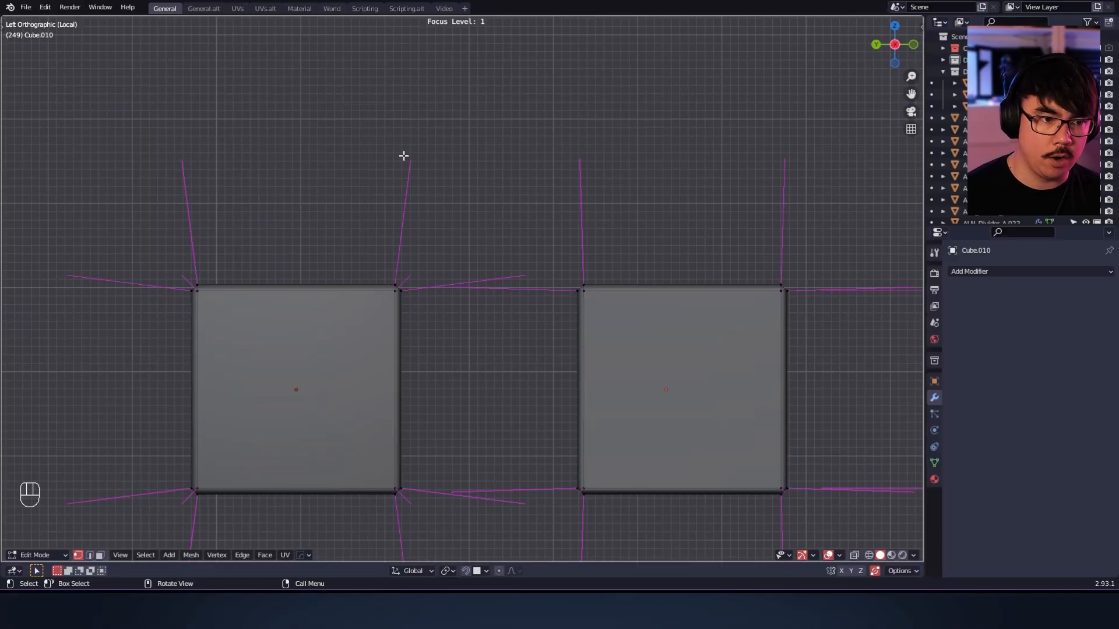
pyautogui.keyDown('alt'); pyautogui.keyDown('shift'); pyautogui.moveTo(307, 254); pyautogui.dragTo(352, 242); pyautogui.keyUp('shift'); pyautogui.keyUp('alt')
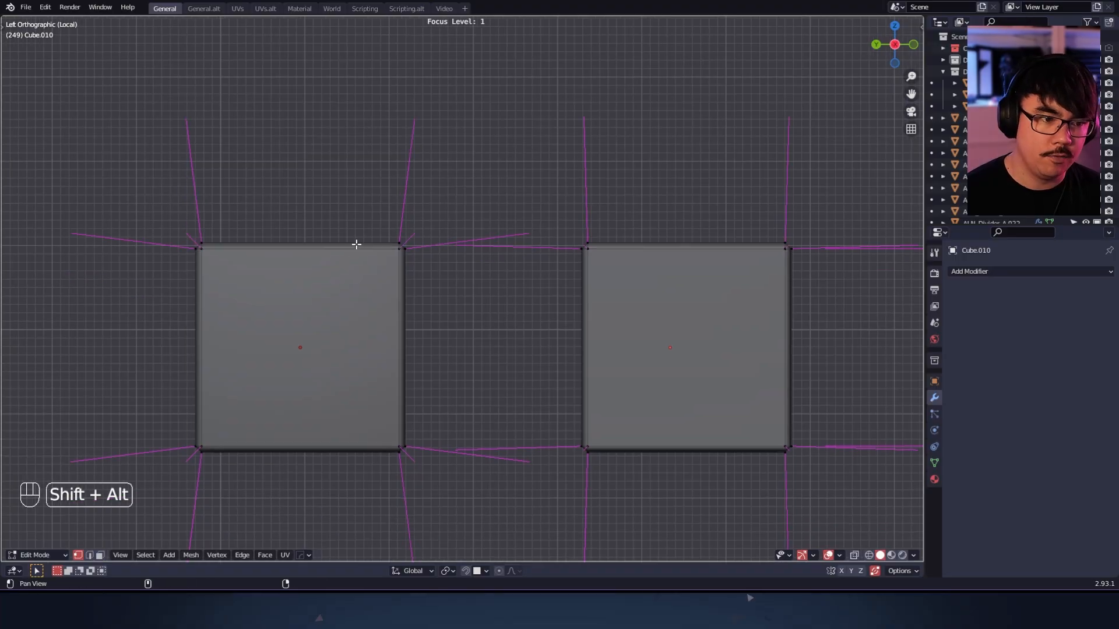
# Switch to face mode and examine the split normals around the third cube, made with weight 100.
pyautogui.press('Tab')
pyautogui.keyDown('alt'); pyautogui.moveTo(432, 315); pyautogui.dragTo(374, 367); pyautogui.keyUp('alt')
pyautogui.keyDown('alt'); pyautogui.keyDown('shift'); pyautogui.moveTo(554, 368); pyautogui.dragTo(641, 355); pyautogui.keyUp('shift'); pyautogui.keyUp('alt')
pyautogui.keyDown('alt'); pyautogui.keyDown('shift'); pyautogui.moveTo(749, 377); pyautogui.dragTo(262, 377); pyautogui.keyUp('shift'); pyautogui.keyUp('alt')
pyautogui.keyDown('ctrl'); pyautogui.keyDown('alt'); pyautogui.moveTo(367, 371); pyautogui.dragTo(424, 342); pyautogui.keyUp('alt'); pyautogui.keyUp('ctrl')
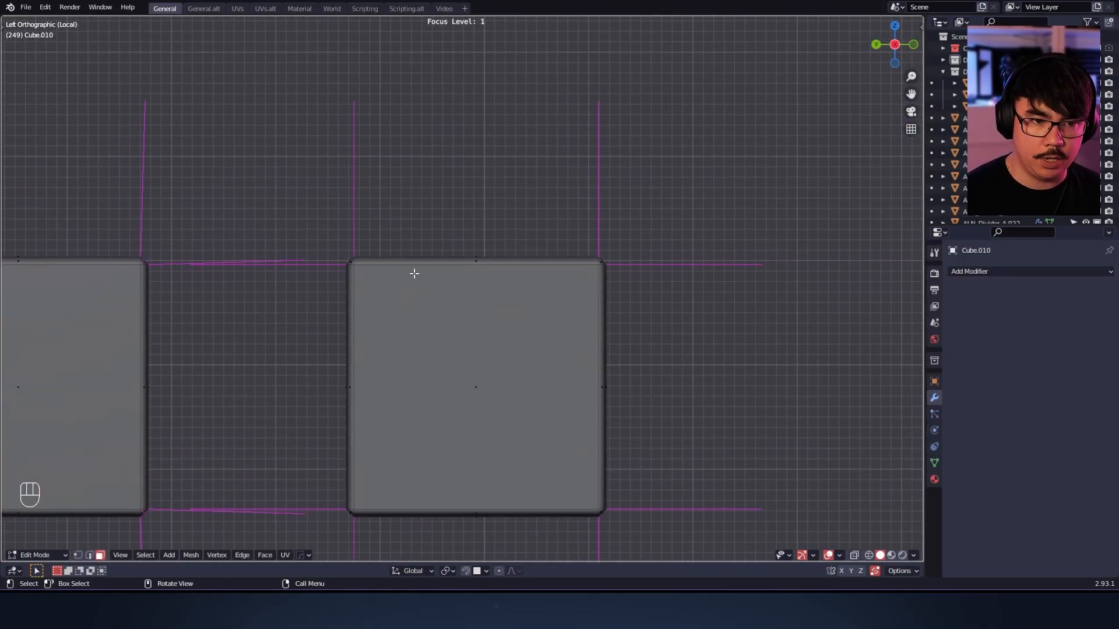
# Return to object mode, select the third cube and view its shading beside the other two in perspective.
pyautogui.press('Tab')
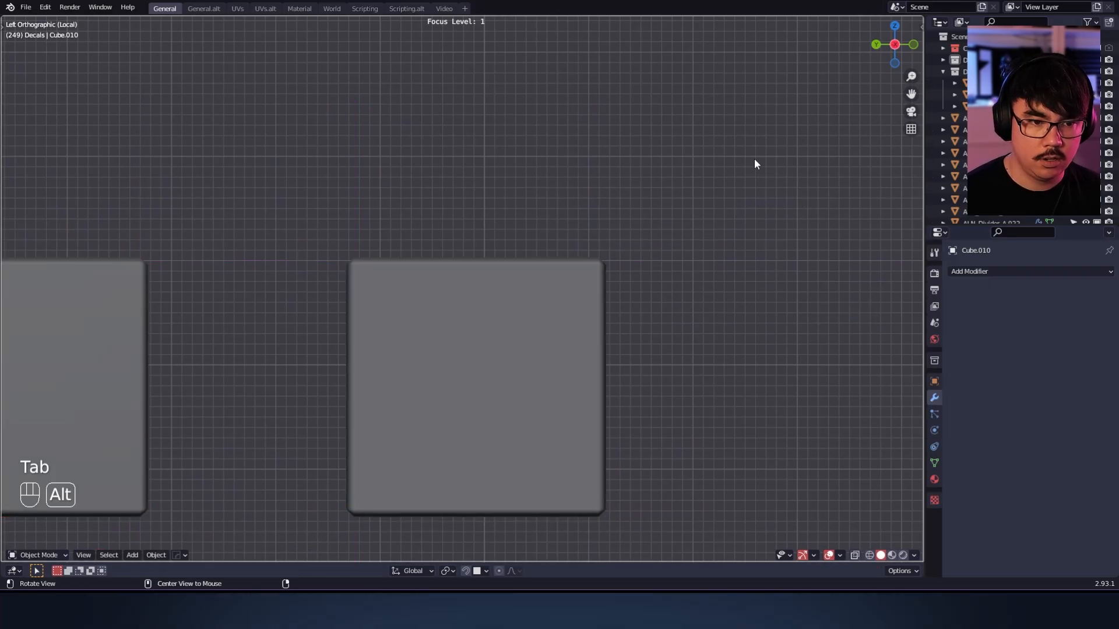
pyautogui.keyDown('alt'); pyautogui.moveTo(753, 165); pyautogui.dragTo(568, 264); pyautogui.keyUp('alt')
pyautogui.moveTo(516, 257)
pyautogui.keyDown('ctrl'); pyautogui.keyDown('alt'); pyautogui.mouseDown()
pyautogui.moveTo(504, 282)
pyautogui.moveTo(526, 274)
pyautogui.mouseUp(); pyautogui.keyUp('alt'); pyautogui.keyUp('ctrl')
pyautogui.click(532, 313)
pyautogui.keyDown('alt'); pyautogui.keyDown('shift'); pyautogui.moveTo(534, 315); pyautogui.dragTo(606, 324); pyautogui.keyUp('shift'); pyautogui.keyUp('alt')
pyautogui.keyDown('alt'); pyautogui.moveTo(611, 329); pyautogui.dragTo(661, 338); pyautogui.keyUp('alt')
pyautogui.keyDown('alt'); pyautogui.keyDown('shift'); pyautogui.moveTo(670, 342); pyautogui.dragTo(617, 332); pyautogui.keyUp('shift'); pyautogui.keyUp('alt')
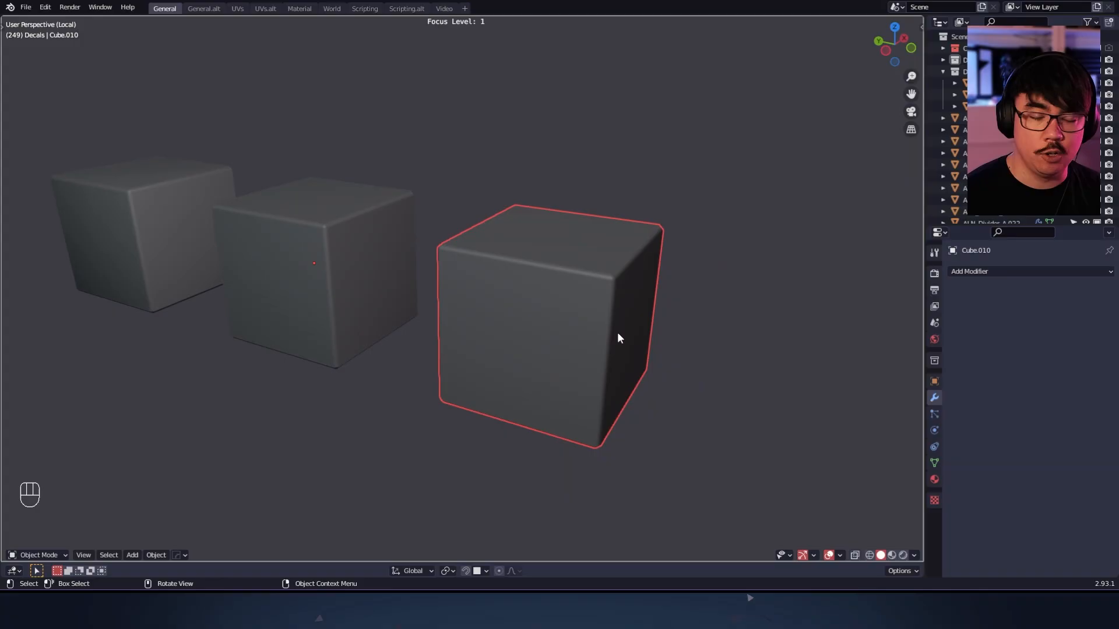
# Orbit around the selected third cube and examine its smooth shading along the beveled edges from below and above.
pyautogui.keyDown('alt'); pyautogui.moveTo(569, 274); pyautogui.dragTo(505, 210); pyautogui.keyUp('alt')
pyautogui.keyDown('alt'); pyautogui.moveTo(505, 210); pyautogui.dragTo(458, 230, button='middle'); pyautogui.keyUp('alt')
pyautogui.keyDown('ctrl'); pyautogui.moveTo(458, 229); pyautogui.dragTo(519, 275, button='middle'); pyautogui.keyUp('ctrl')
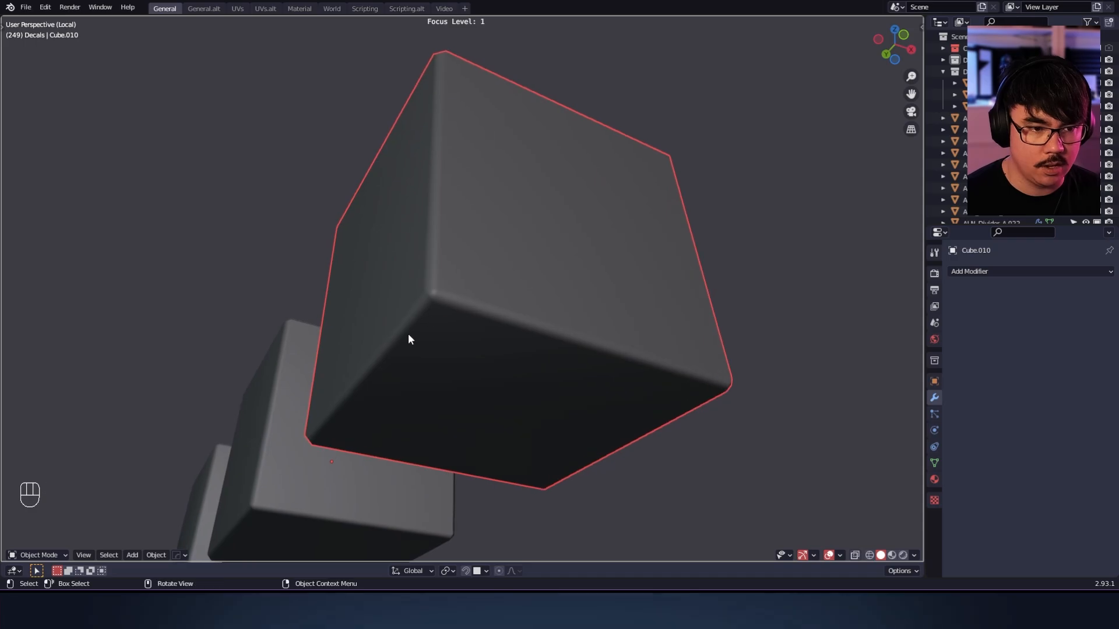
pyautogui.keyDown('alt'); pyautogui.moveTo(407, 334); pyautogui.dragTo(471, 376, button='middle'); pyautogui.keyUp('alt')
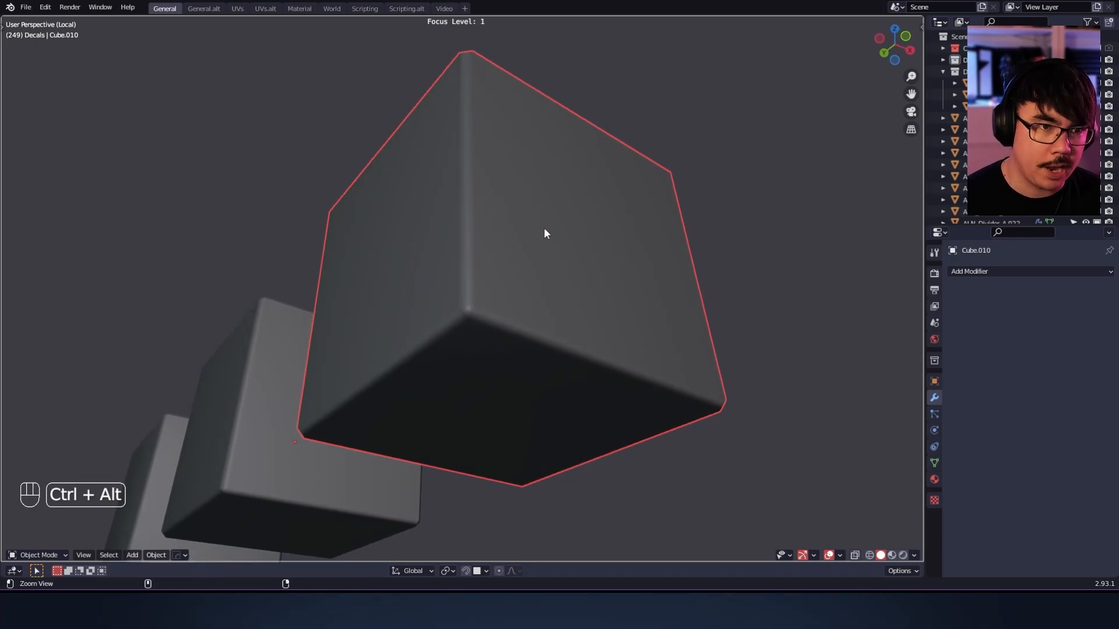
pyautogui.keyDown('alt'); pyautogui.moveTo(544, 233); pyautogui.dragTo(513, 315, button='middle'); pyautogui.keyUp('alt')
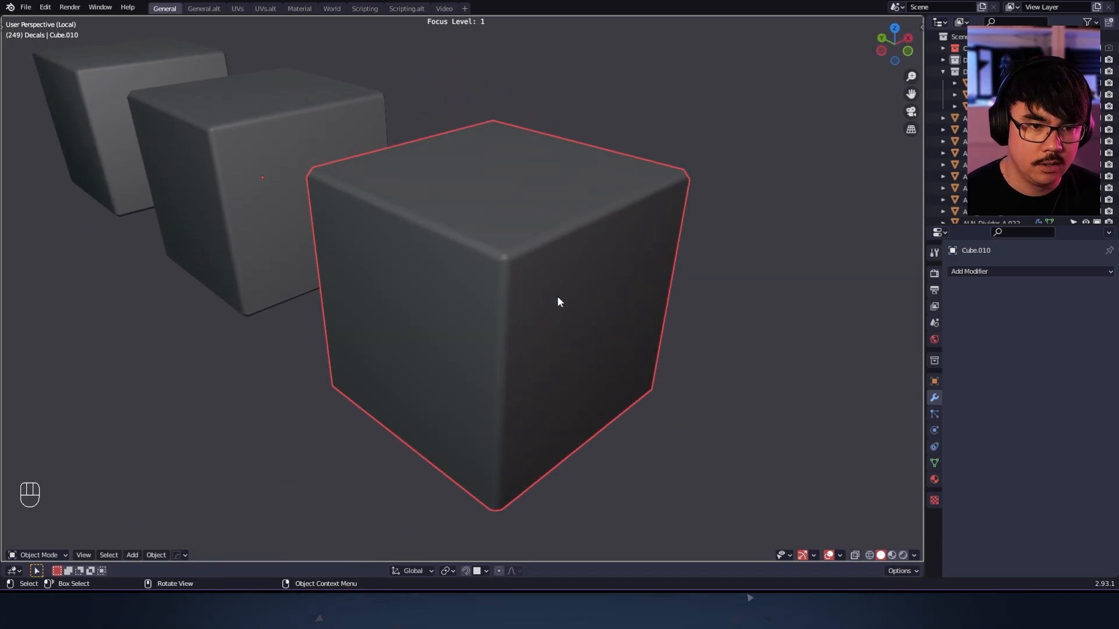
# Compare the smooth shading of all three cubes side by side from several angles, leaving none of them selected.
pyautogui.keyDown('alt'); pyautogui.keyDown('shift'); pyautogui.moveTo(512, 251); pyautogui.dragTo(589, 286); pyautogui.keyUp('shift'); pyautogui.keyUp('alt')
pyautogui.keyDown('ctrl'); pyautogui.keyDown('alt'); pyautogui.moveTo(589, 286); pyautogui.dragTo(586, 373); pyautogui.keyUp('alt'); pyautogui.keyUp('ctrl')
pyautogui.keyDown('alt'); pyautogui.keyDown('shift'); pyautogui.moveTo(586, 372); pyautogui.dragTo(556, 459); pyautogui.keyUp('shift'); pyautogui.keyUp('alt')
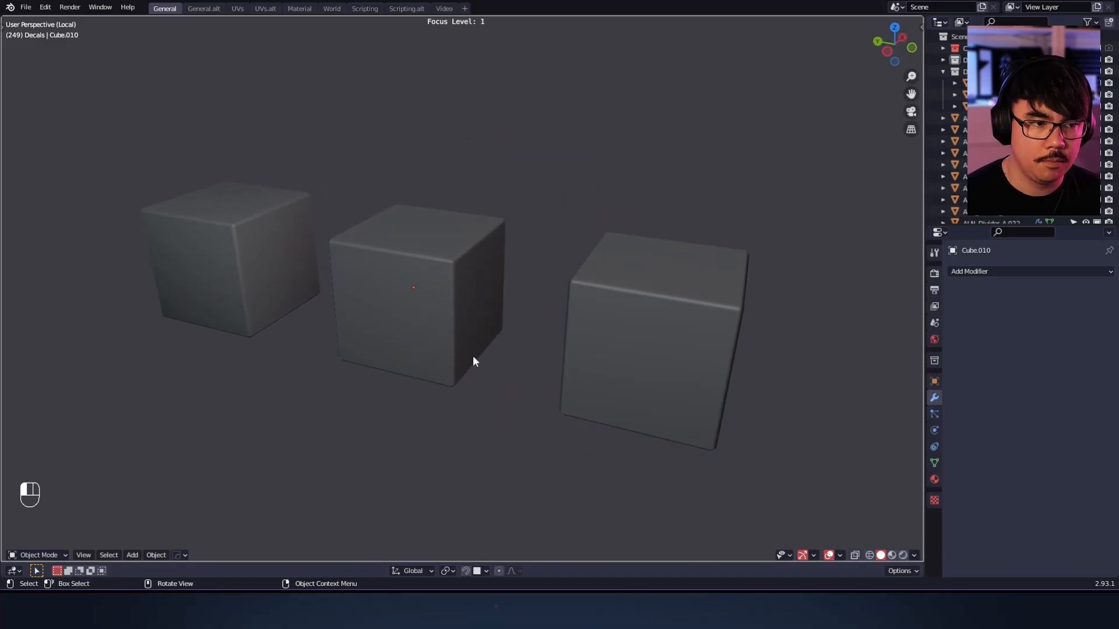
pyautogui.keyDown('alt'); pyautogui.moveTo(473, 356); pyautogui.dragTo(320, 447); pyautogui.keyUp('alt')
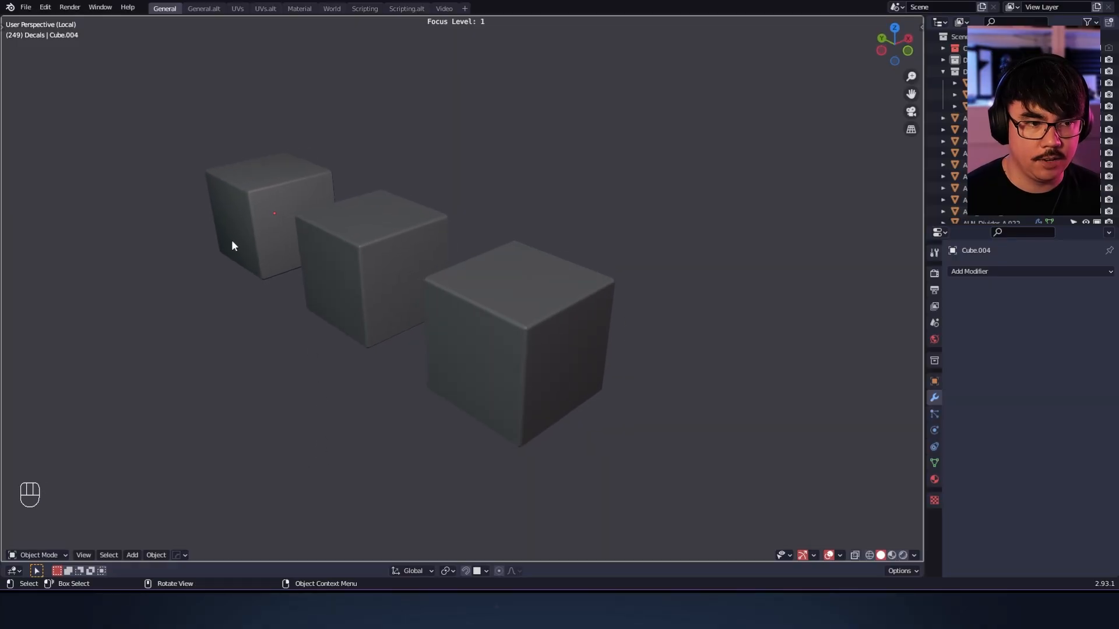
pyautogui.keyDown('alt'); pyautogui.moveTo(232, 240); pyautogui.dragTo(260, 237); pyautogui.keyUp('alt')
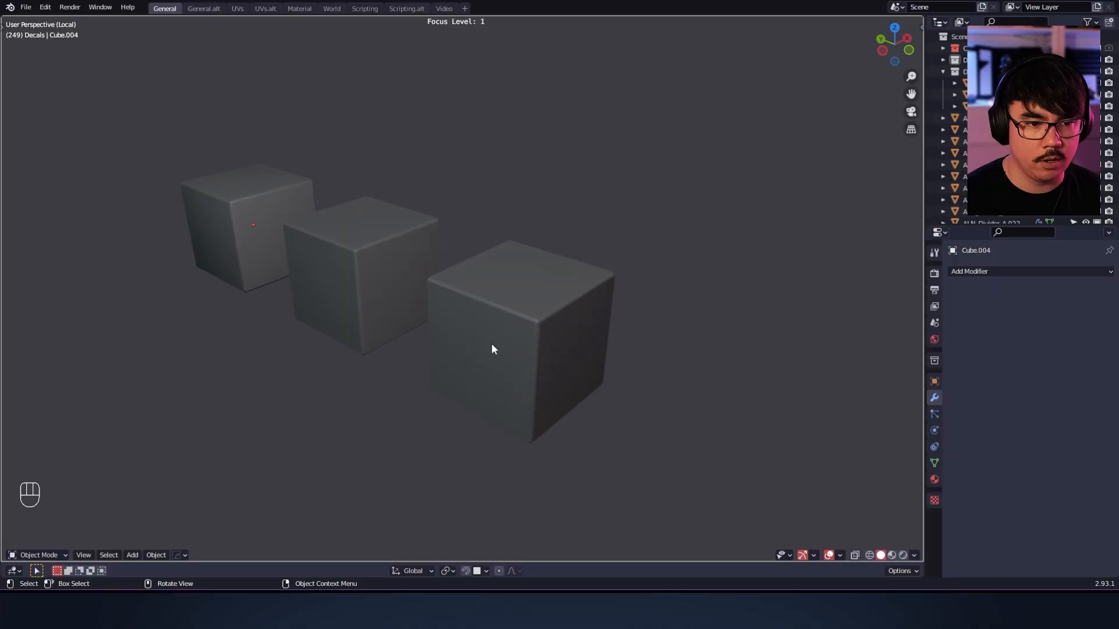
pyautogui.keyDown('alt'); pyautogui.moveTo(661, 224); pyautogui.dragTo(752, 189); pyautogui.keyUp('alt')
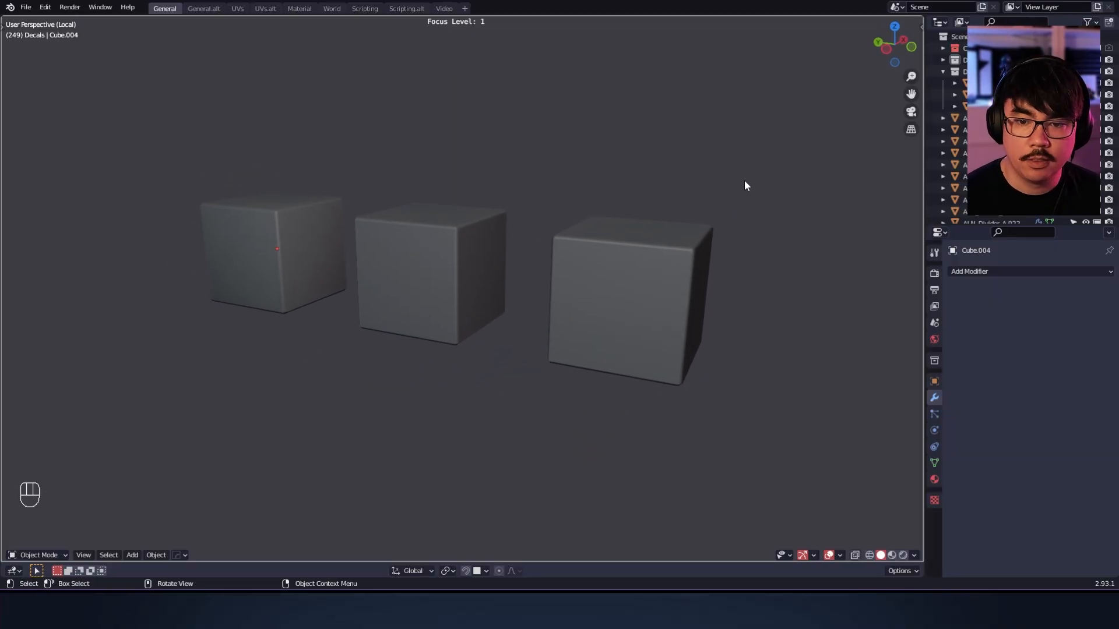
pyautogui.click(565, 234)
pyautogui.click(555, 176)
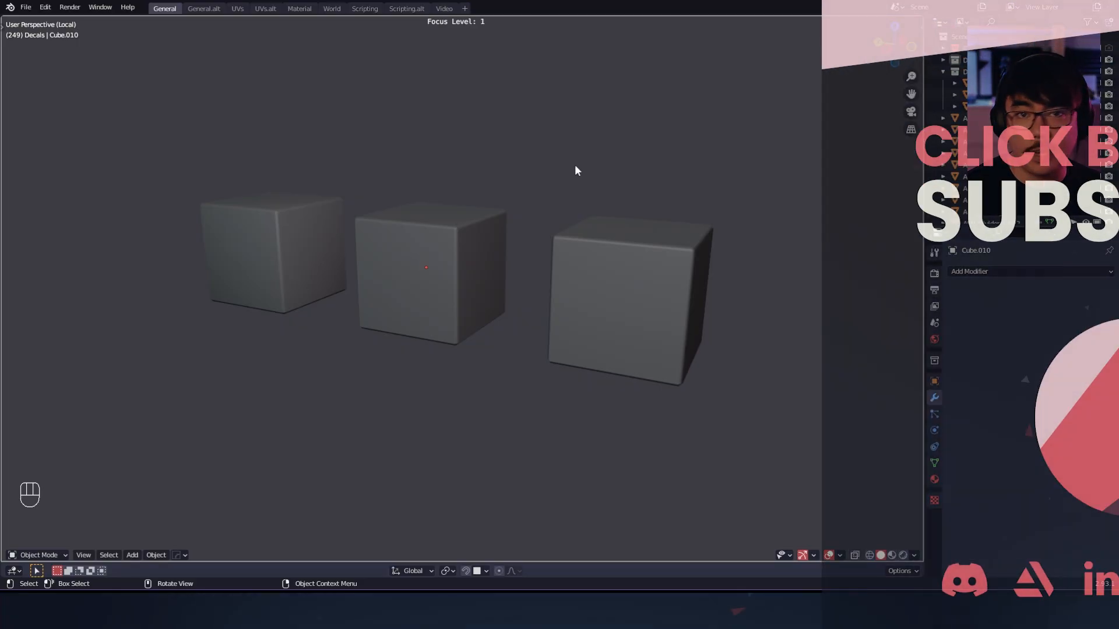